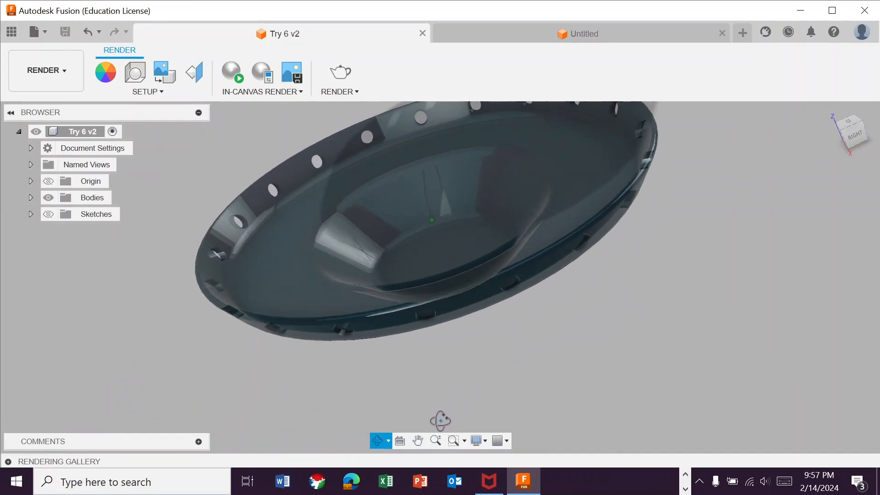
Switch to the empty Untitled design and start a sketch on the front origin plane.
{"action": "key", "text": "Escape"}
{"action": "left_click", "coordinate": [524, 39]}
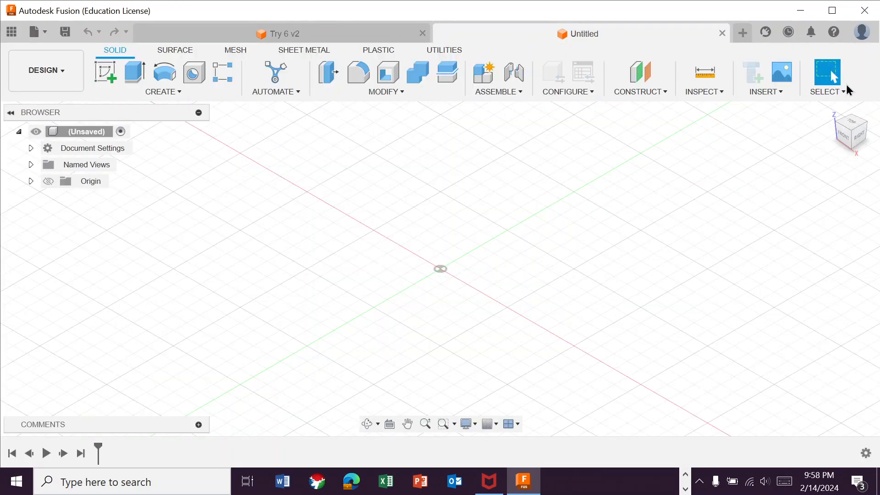
{"action": "mouse_move", "coordinate": [838, 117]}
{"action": "left_click", "coordinate": [111, 65]}
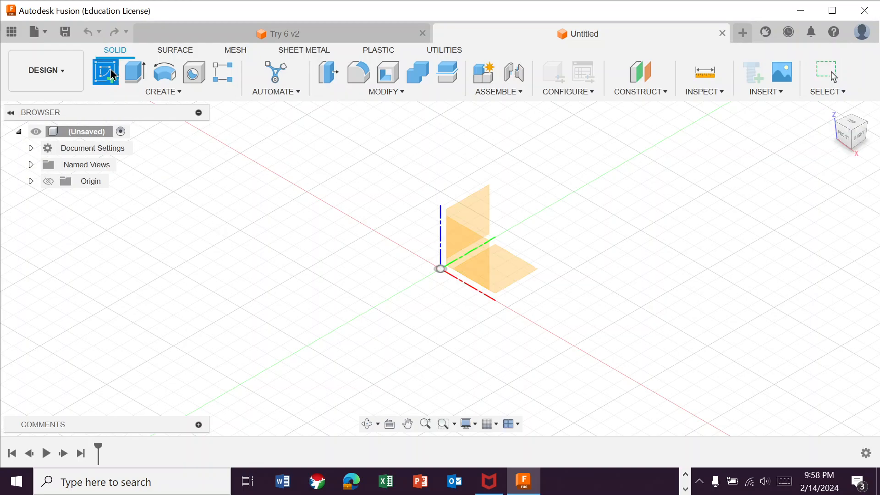
{"action": "left_click", "coordinate": [477, 264]}
{"action": "mouse_move", "coordinate": [419, 326]}
{"action": "middle_mouse_down"}
{"action": "mouse_move", "coordinate": [255, 345]}
{"action": "mouse_move", "coordinate": [202, 387]}
{"action": "middle_mouse_up"}
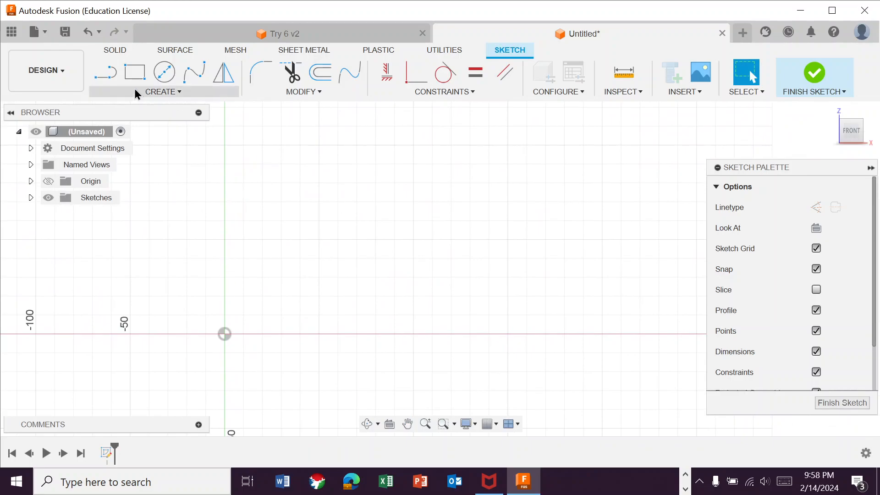
Draw a horizontal 60 mm line from the origin along the positive X axis.
{"action": "left_click", "coordinate": [107, 73]}
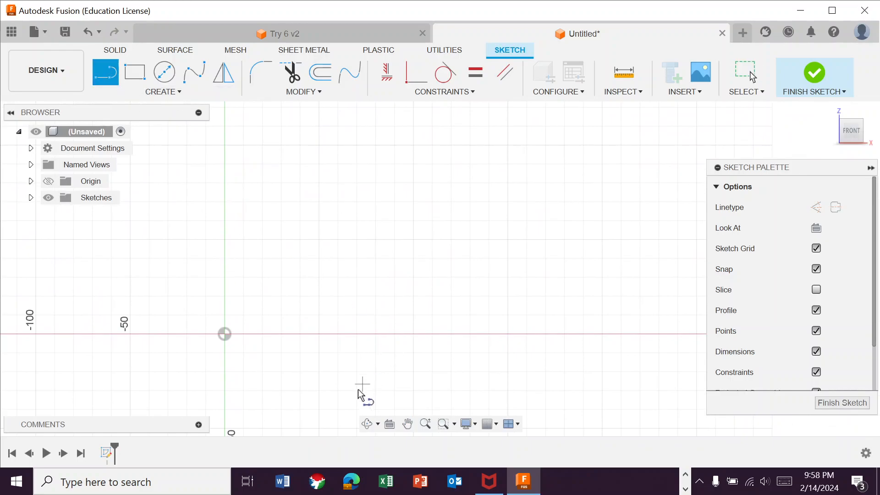
{"action": "left_click", "coordinate": [224, 334]}
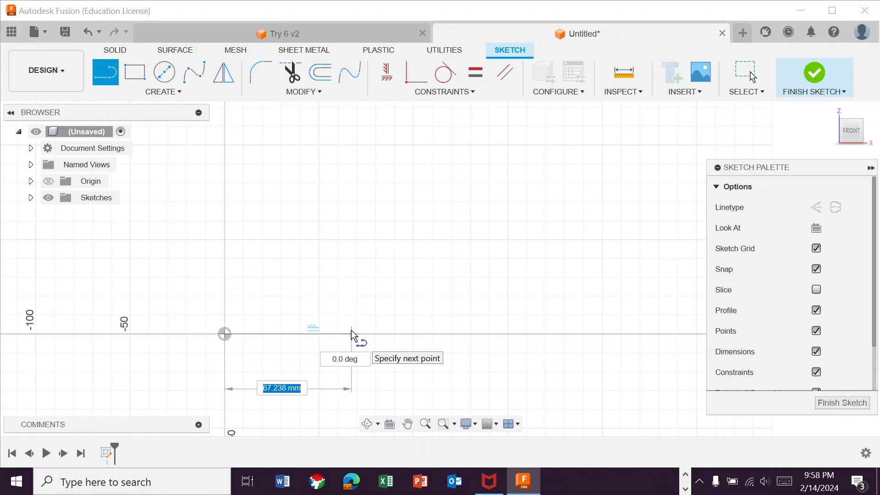
{"action": "type", "text": "60"}
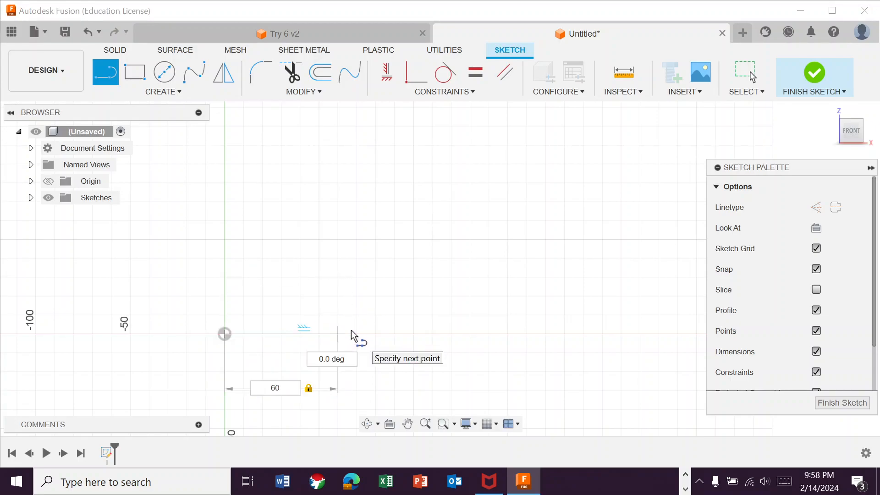
{"action": "key", "text": "Return"}
{"action": "key", "text": "Escape"}
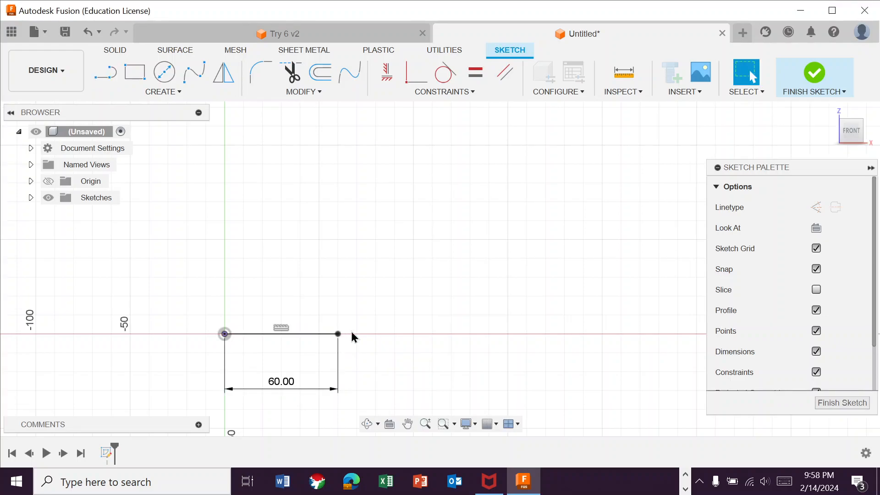
Draw a 75 mm line rising at 45° from the free end of the 60 mm line.
{"action": "left_click", "coordinate": [106, 74]}
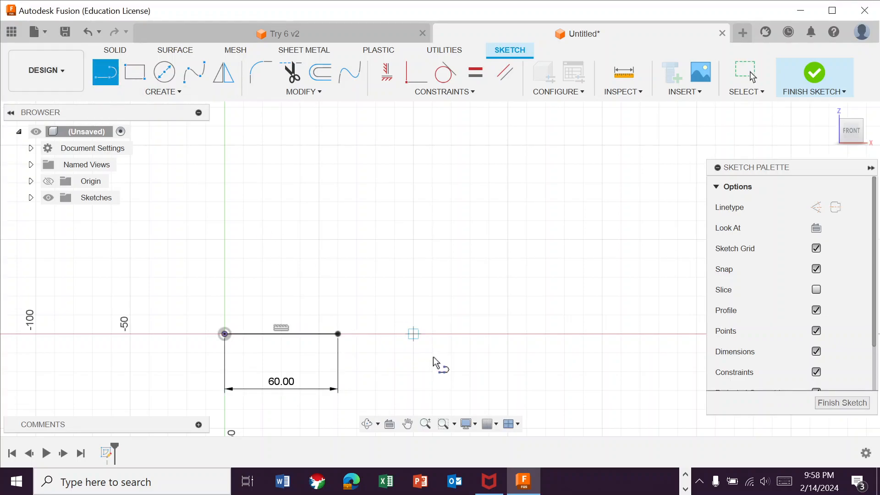
{"action": "left_click", "coordinate": [343, 334]}
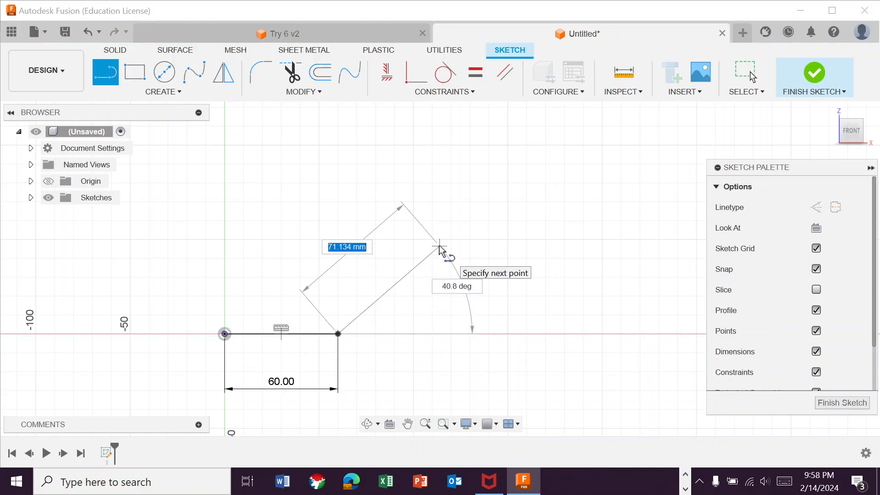
{"action": "key", "text": "Tab"}
{"action": "type", "text": "45"}
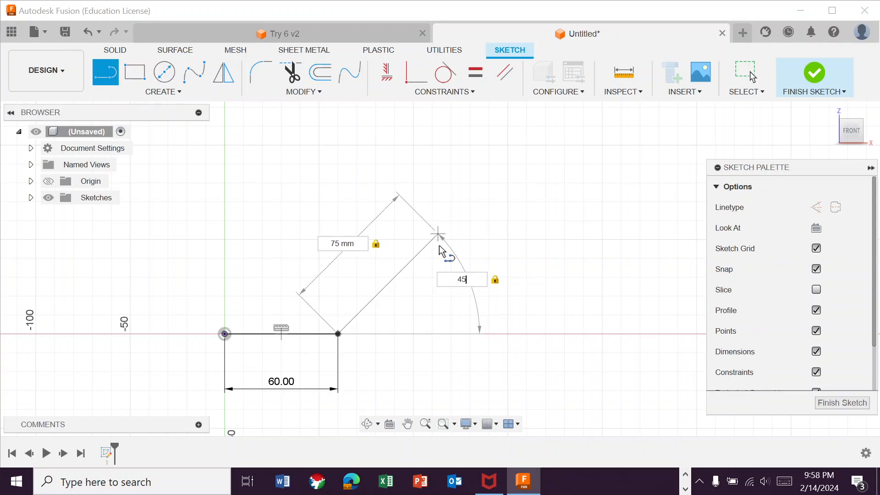
{"action": "key", "text": "Return"}
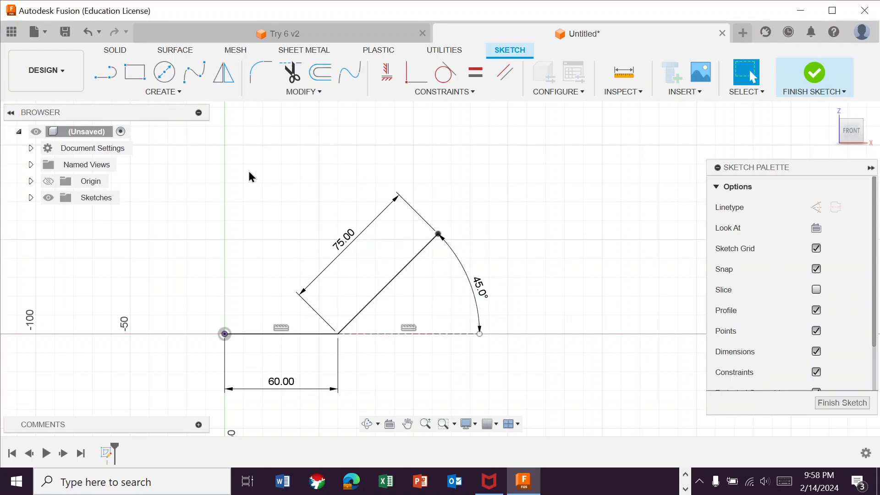
Draw a horizontal 85 mm line outward from the upper end of the 45° line.
{"action": "left_click", "coordinate": [105, 72]}
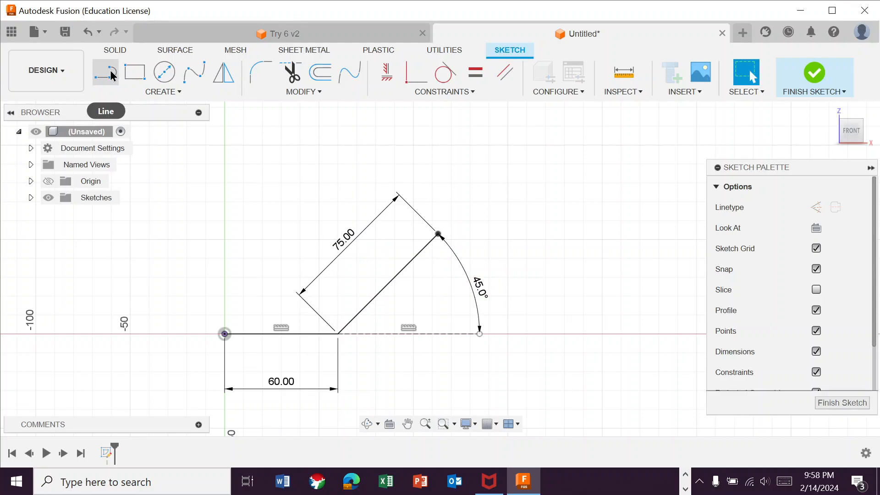
{"action": "left_click", "coordinate": [438, 234]}
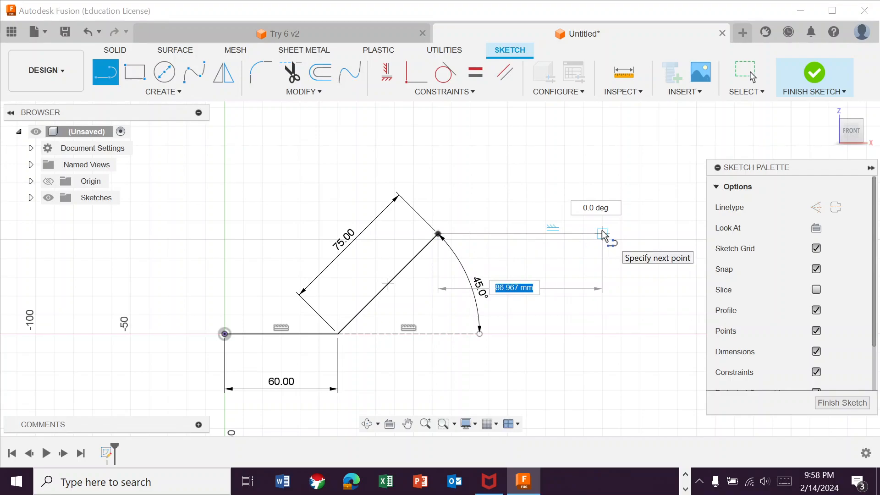
{"action": "key", "text": "Tab"}
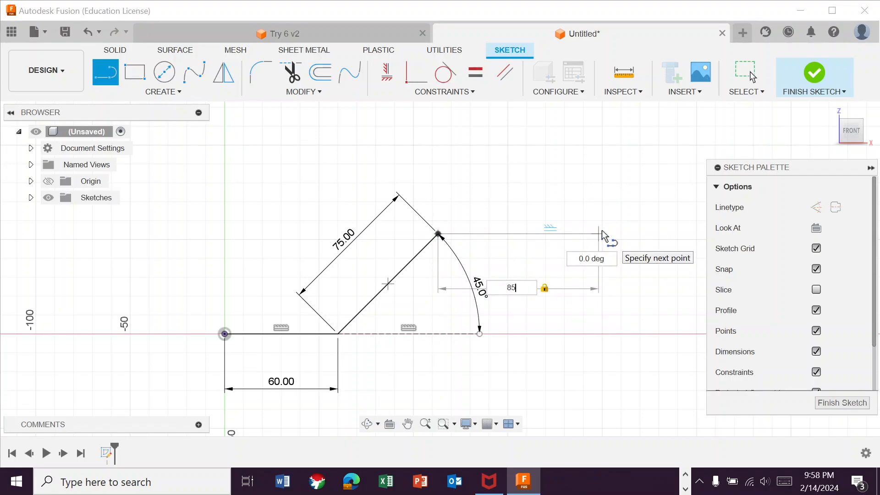
{"action": "key", "text": "Return"}
Draw a 50 mm line rising at 60° from the outer end of the 85 mm line.
{"action": "left_click", "coordinate": [104, 71]}
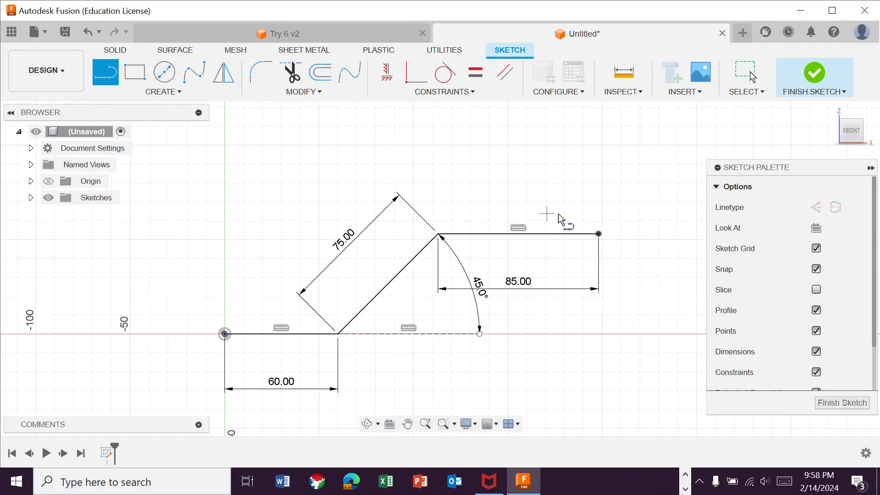
{"action": "left_click", "coordinate": [598, 234]}
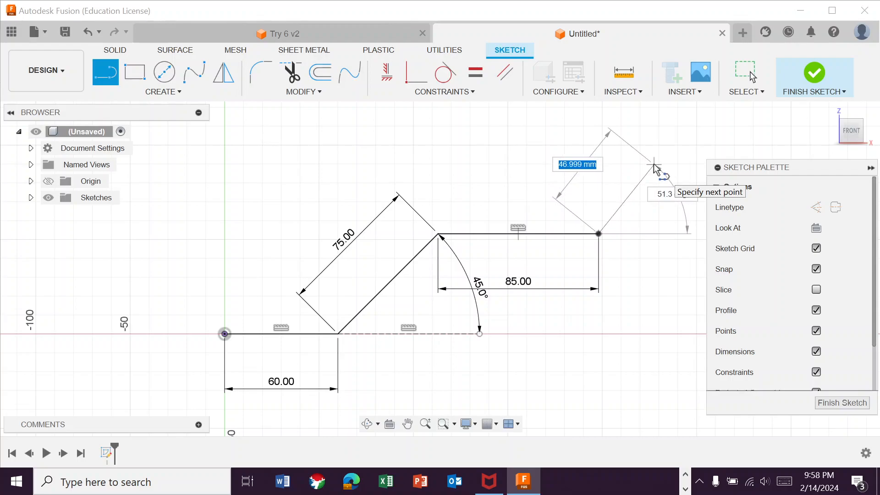
{"action": "type", "text": "50"}
{"action": "key", "text": "Tab"}
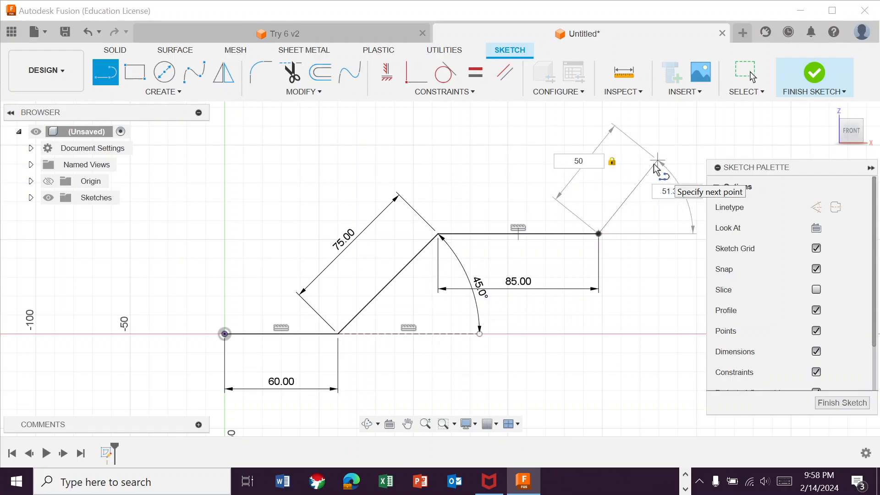
{"action": "type", "text": "6"}
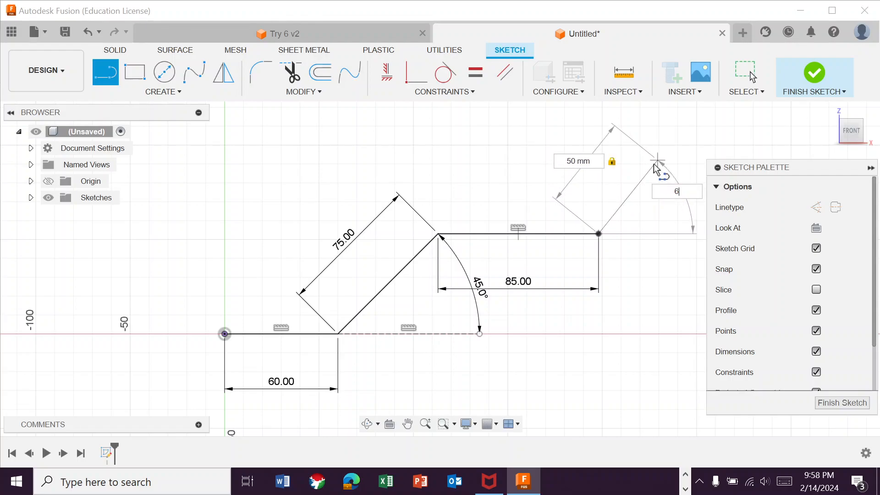
{"action": "type", "text": "0"}
{"action": "key", "text": "Return"}
{"action": "key", "text": "Escape"}
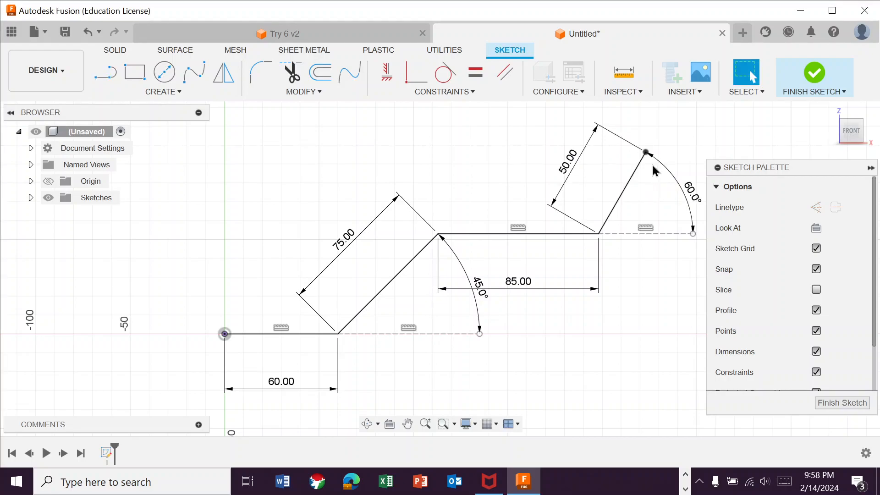
Close the profile with a horizontal line from the 60° line's upper end to the vertical axis and a vertical line to the origin.
{"action": "left_click", "coordinate": [114, 80]}
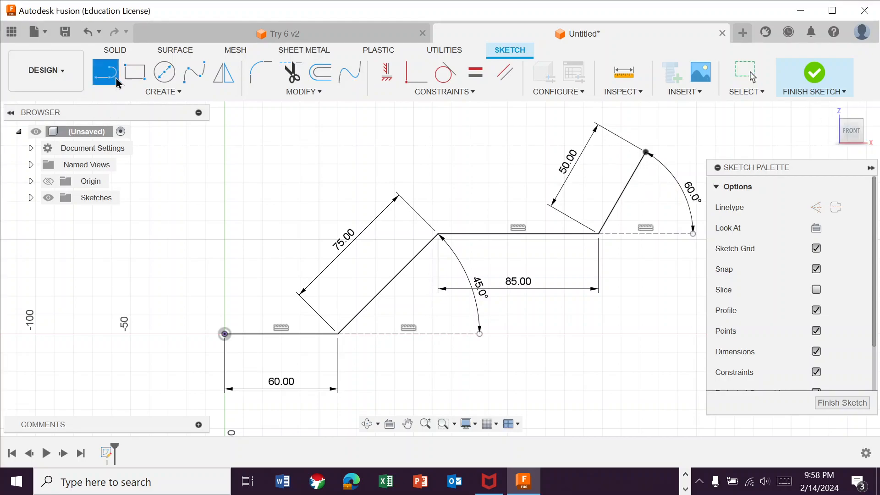
{"action": "left_click", "coordinate": [646, 152]}
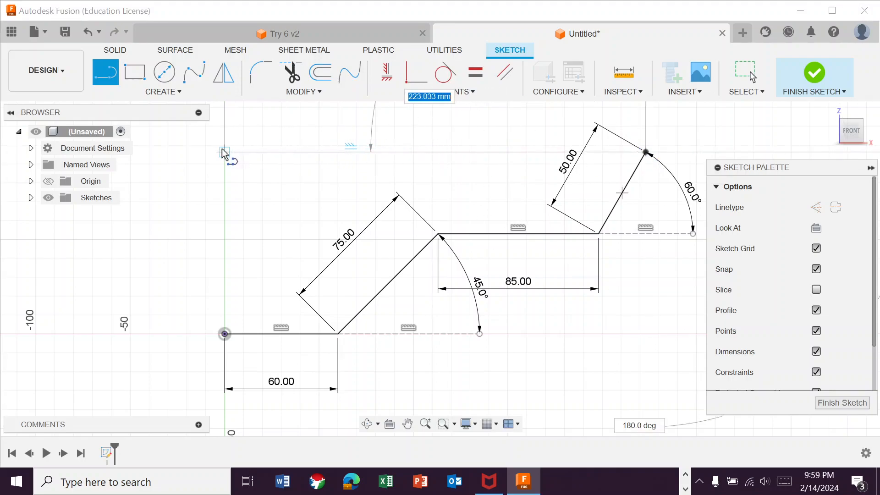
{"action": "left_click", "coordinate": [224, 153]}
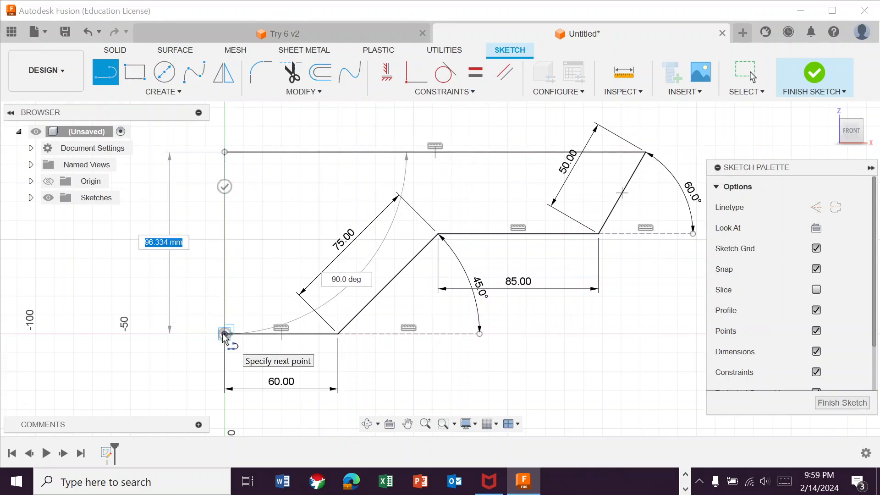
{"action": "left_click", "coordinate": [225, 334]}
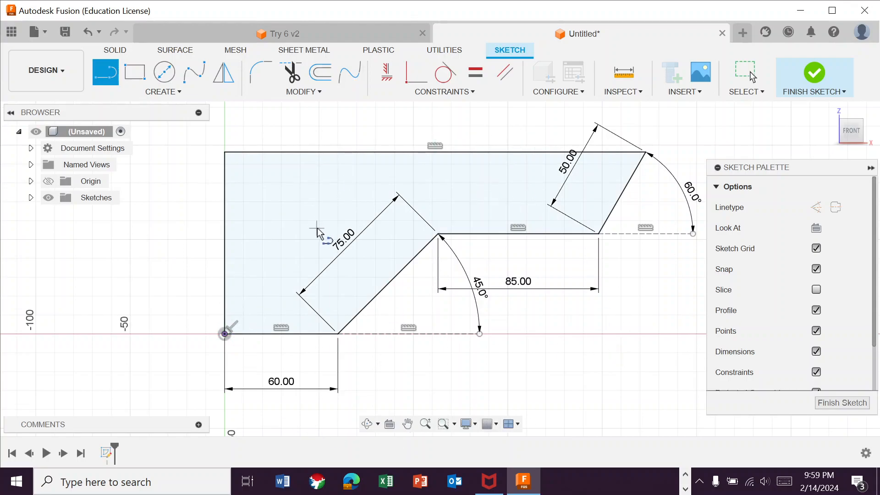
Fillet the corner between the 60 mm base line and the 45° line with a 15 mm radius.
{"action": "left_click", "coordinate": [259, 78]}
{"action": "scroll", "coordinate": [339, 345], "scroll_direction": "up", "scroll_amount": 1}
{"action": "scroll", "coordinate": [338, 345], "scroll_direction": "up", "scroll_amount": 4}
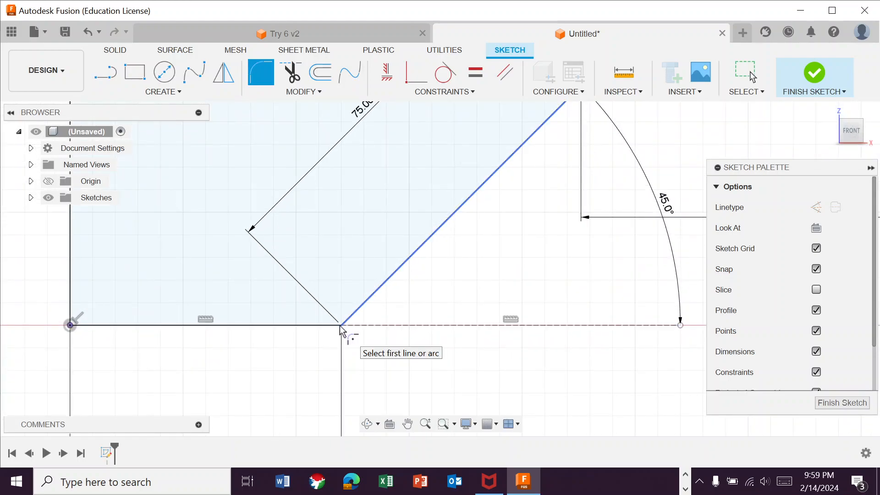
{"action": "scroll", "coordinate": [342, 331], "scroll_direction": "down", "scroll_amount": 2}
{"action": "scroll", "coordinate": [343, 333], "scroll_direction": "up", "scroll_amount": 4}
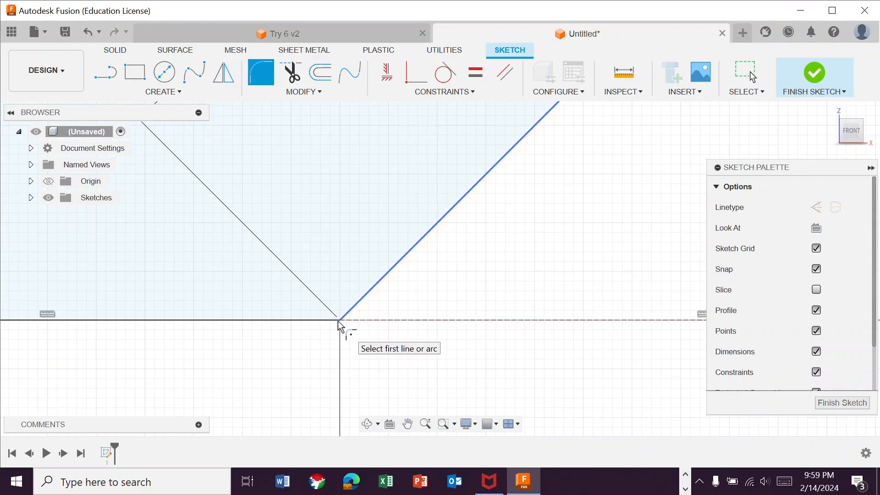
{"action": "left_click", "coordinate": [341, 322]}
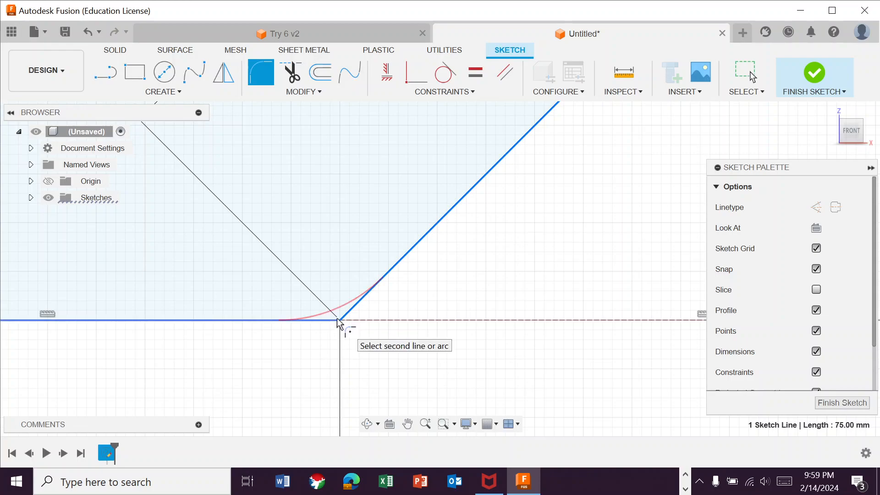
{"action": "left_click", "coordinate": [338, 320]}
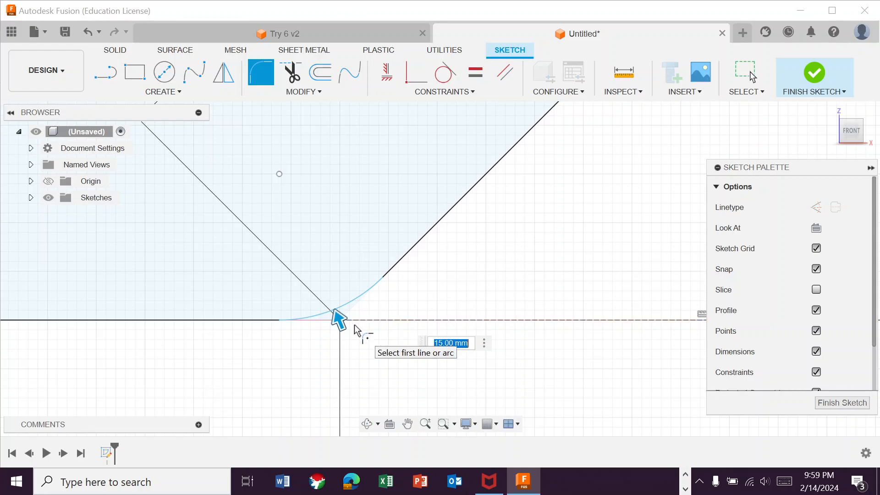
{"action": "key", "text": "Return"}
Fillet the corner between the 45° line and the 85 mm horizontal line with a 15 mm radius.
{"action": "scroll", "coordinate": [488, 304], "scroll_direction": "up", "scroll_amount": 10}
{"action": "middle_click_drag", "start_coordinate": [568, 200], "coordinate": [398, 387]}
{"action": "scroll", "coordinate": [596, 229], "scroll_direction": "up", "scroll_amount": 1}
{"action": "mouse_move", "coordinate": [581, 235]}
{"action": "middle_mouse_down"}
{"action": "mouse_move", "coordinate": [477, 289]}
{"action": "mouse_move", "coordinate": [332, 402]}
{"action": "middle_mouse_up"}
{"action": "middle_click_drag", "start_coordinate": [454, 240], "coordinate": [413, 343]}
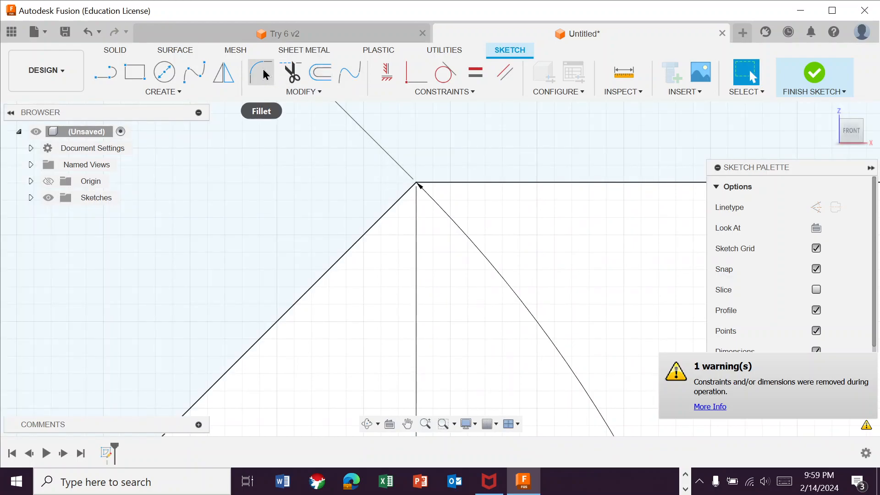
{"action": "left_click", "coordinate": [262, 73]}
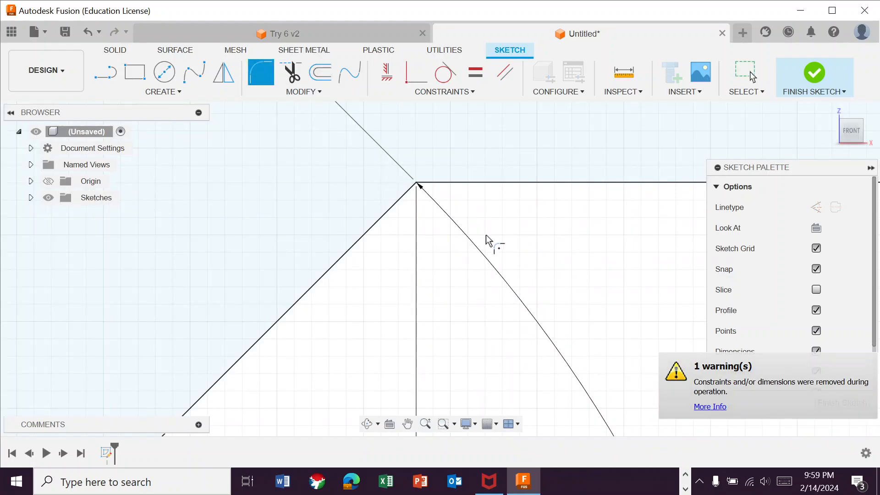
{"action": "left_click", "coordinate": [417, 186]}
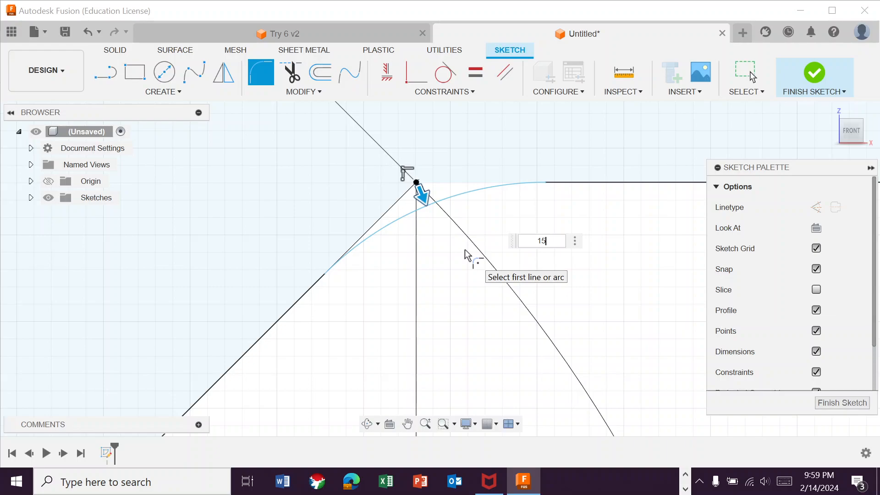
{"action": "key", "text": "Return"}
{"action": "scroll", "coordinate": [513, 252], "scroll_direction": "up", "scroll_amount": 6}
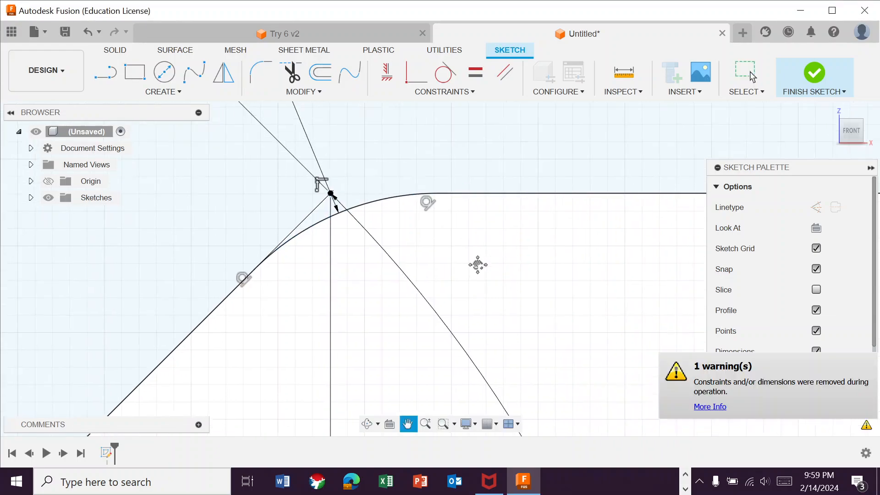
{"action": "middle_click_drag", "start_coordinate": [586, 295], "coordinate": [461, 295]}
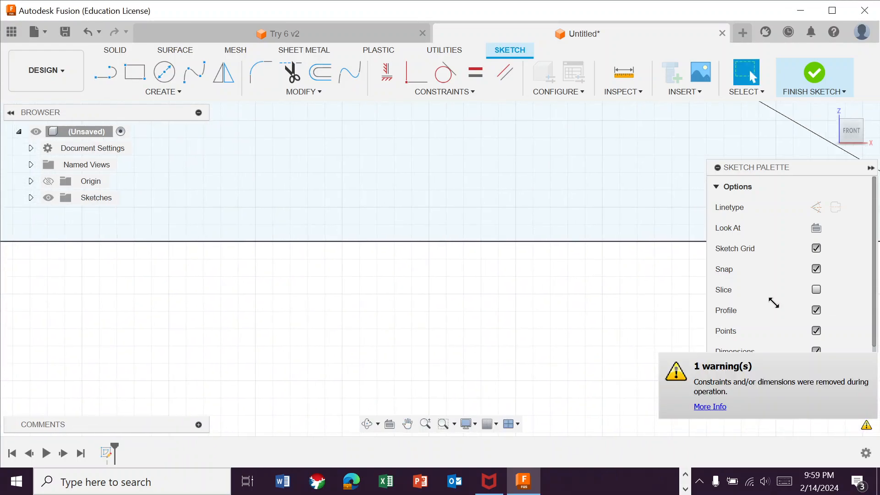
{"action": "scroll", "coordinate": [583, 304], "scroll_direction": "down", "scroll_amount": 5}
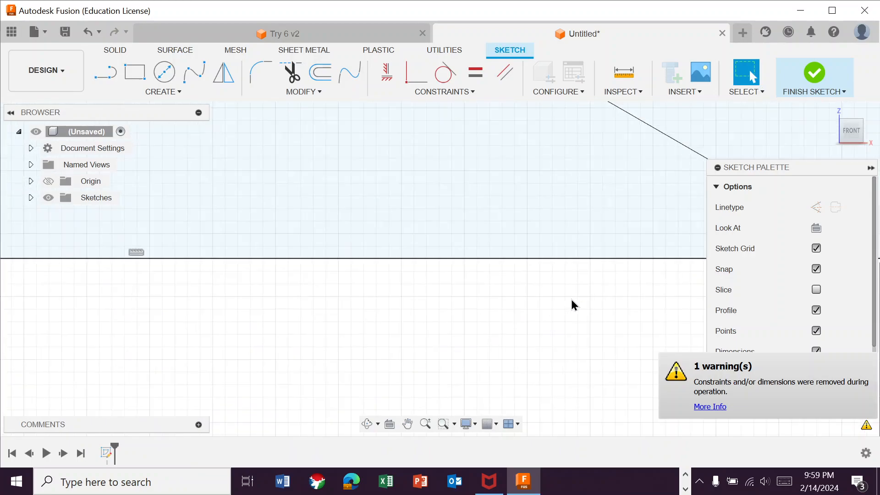
{"action": "scroll", "coordinate": [621, 308], "scroll_direction": "down", "scroll_amount": 3}
{"action": "scroll", "coordinate": [631, 305], "scroll_direction": "up", "scroll_amount": 1}
{"action": "mouse_move", "coordinate": [631, 304]}
{"action": "middle_mouse_down"}
{"action": "mouse_move", "coordinate": [554, 309]}
{"action": "mouse_move", "coordinate": [554, 317]}
{"action": "mouse_move", "coordinate": [466, 311]}
{"action": "middle_mouse_up"}
{"action": "scroll", "coordinate": [573, 311], "scroll_direction": "down", "scroll_amount": 1}
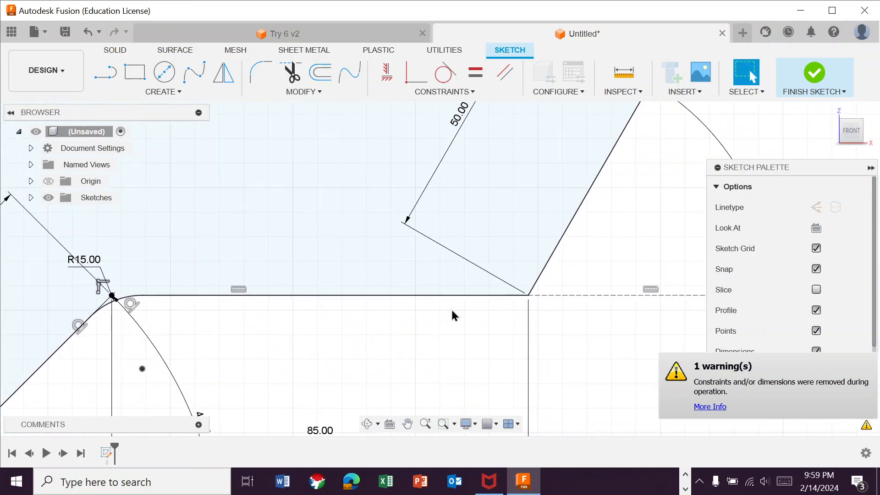
{"action": "left_click", "coordinate": [260, 72]}
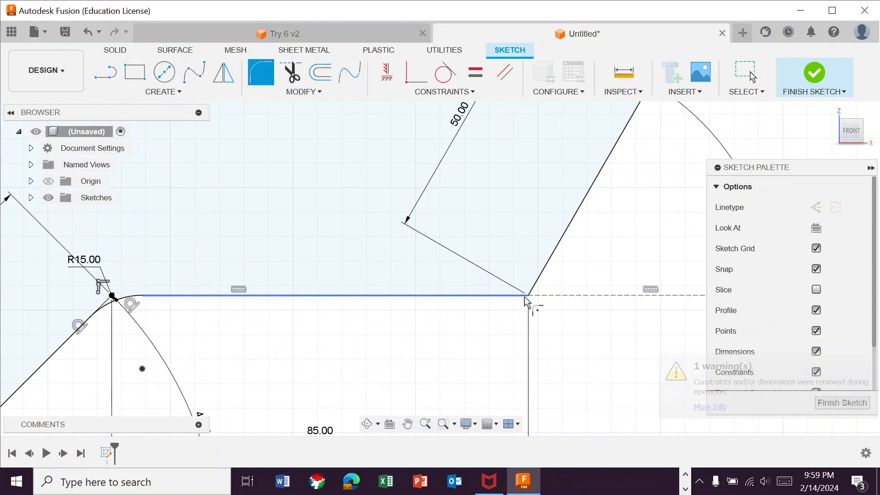
{"action": "scroll", "coordinate": [536, 301], "scroll_direction": "up", "scroll_amount": 5}
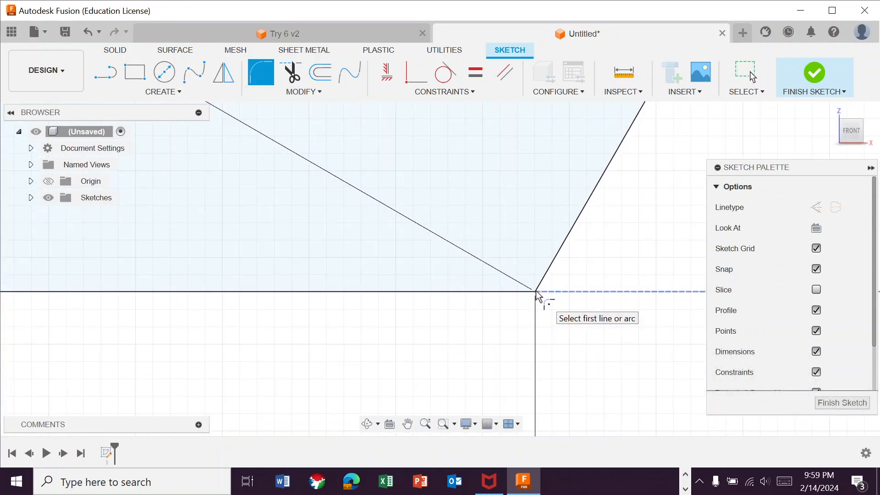
{"action": "scroll", "coordinate": [535, 293], "scroll_direction": "up", "scroll_amount": 2}
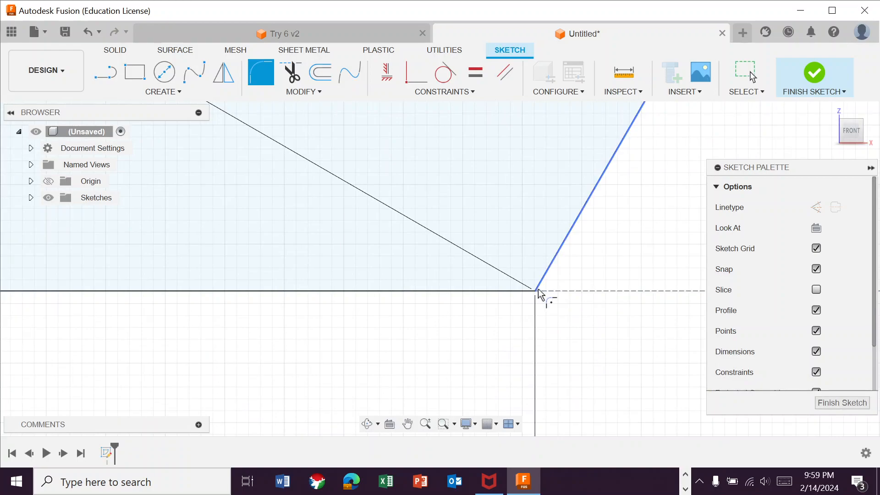
{"action": "left_click", "coordinate": [538, 292]}
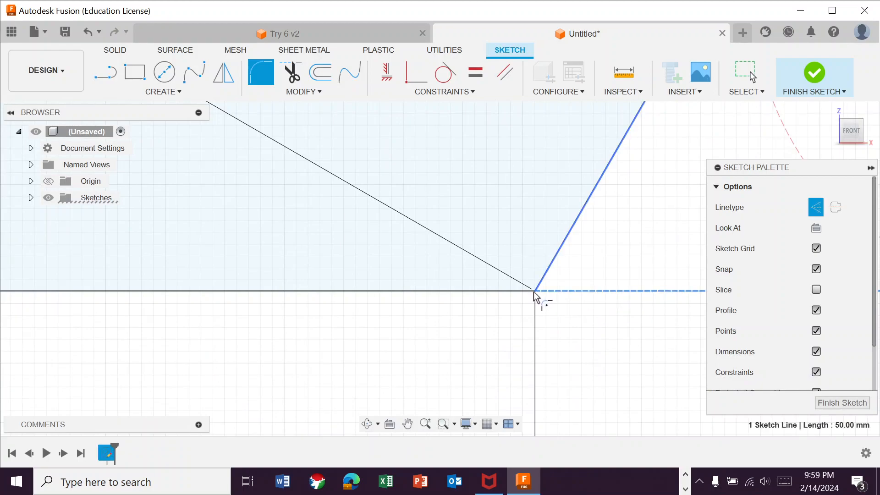
{"action": "scroll", "coordinate": [534, 291], "scroll_direction": "up", "scroll_amount": 4}
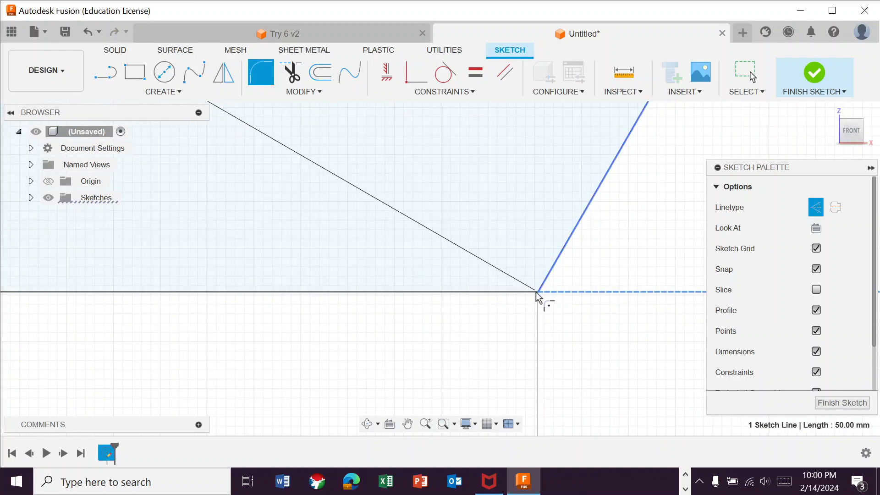
{"action": "left_click", "coordinate": [535, 293]}
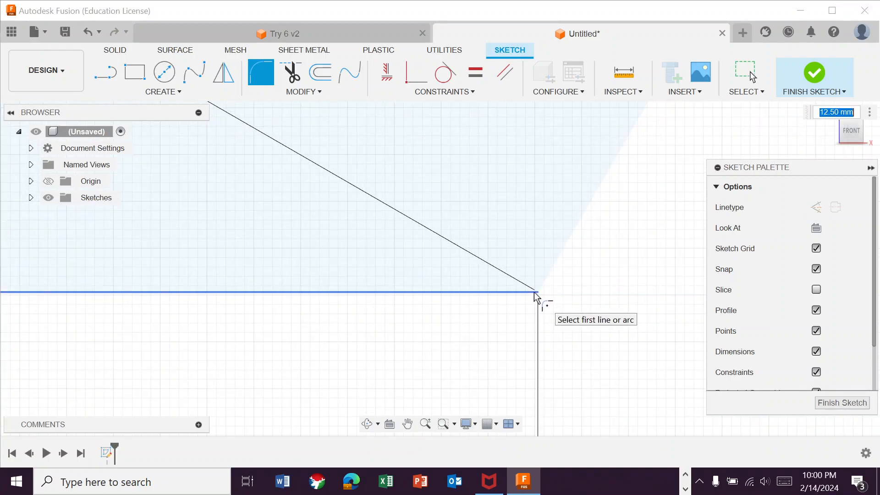
{"action": "key", "text": "Escape"}
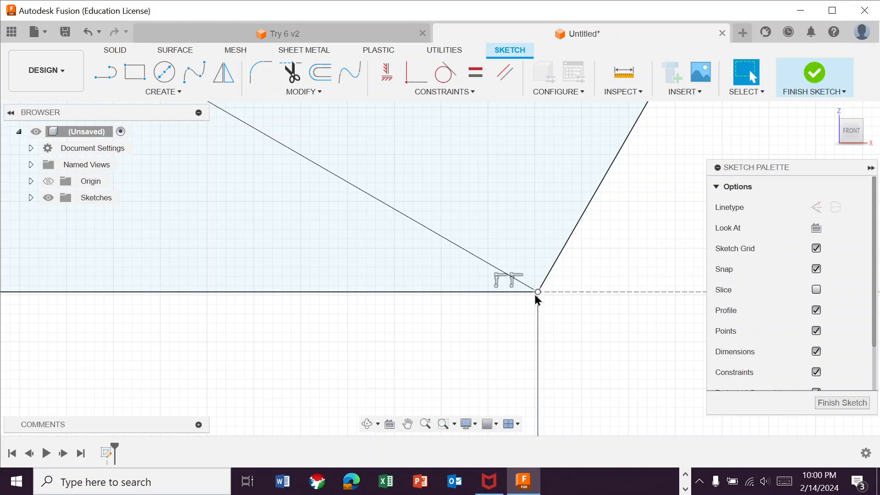
Fillet the corner between the 85 mm horizontal line and the 60° line with a 10 mm radius.
{"action": "left_click", "coordinate": [261, 74]}
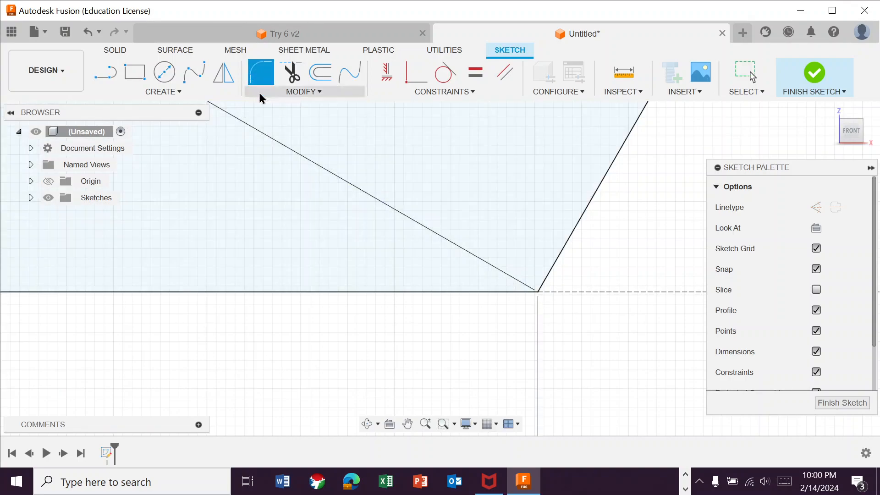
{"action": "left_click", "coordinate": [539, 291]}
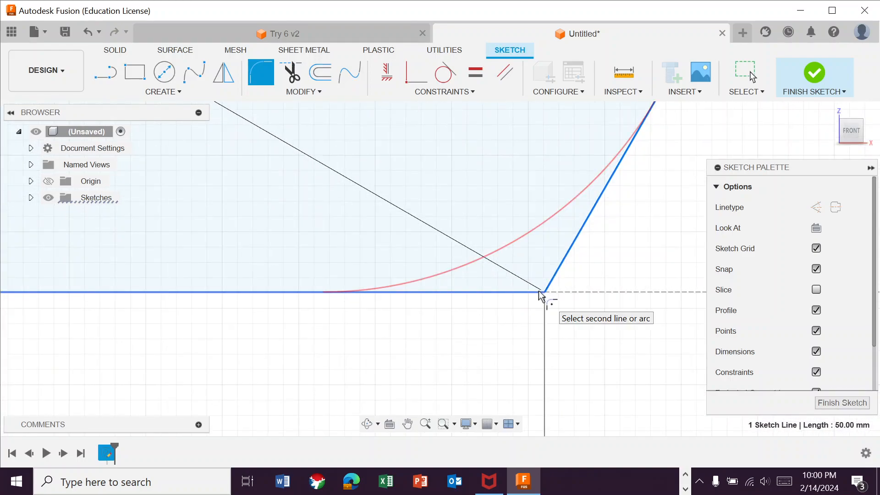
{"action": "left_click", "coordinate": [541, 293]}
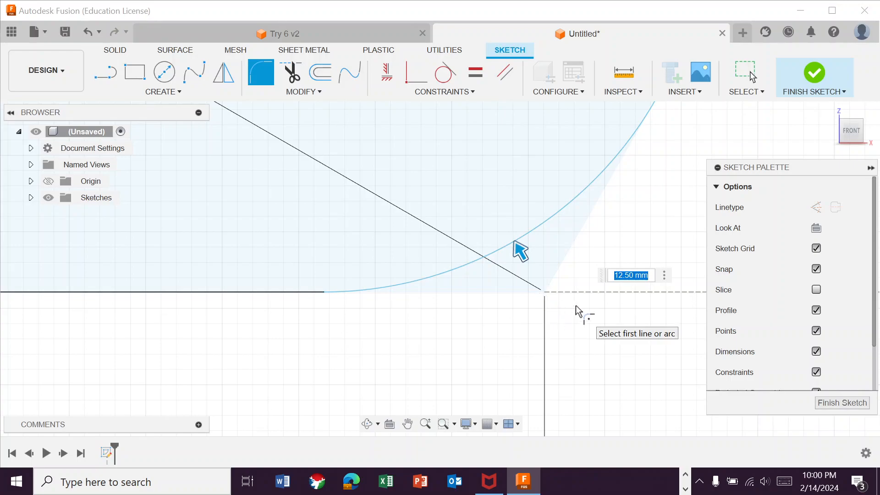
{"action": "key", "text": "Return"}
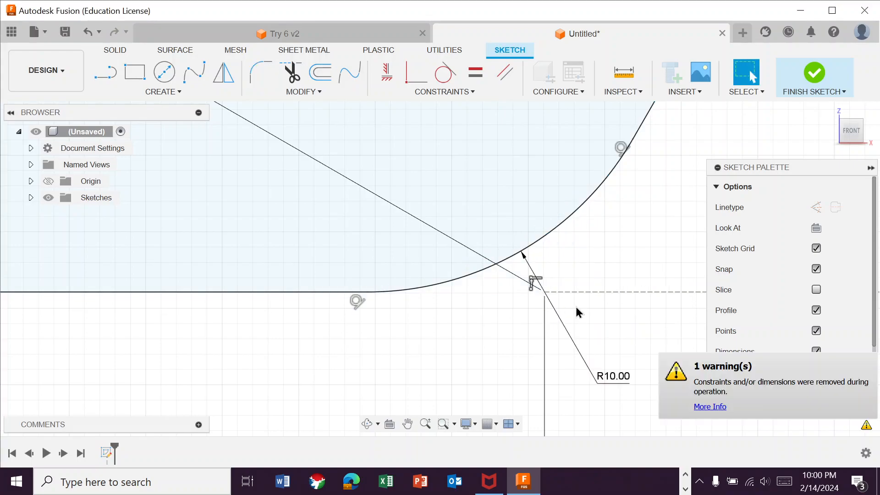
Fillet the corner between the 60° line and the upper horizontal line with a 4 mm radius.
{"action": "scroll", "coordinate": [622, 262], "scroll_direction": "down", "scroll_amount": 6}
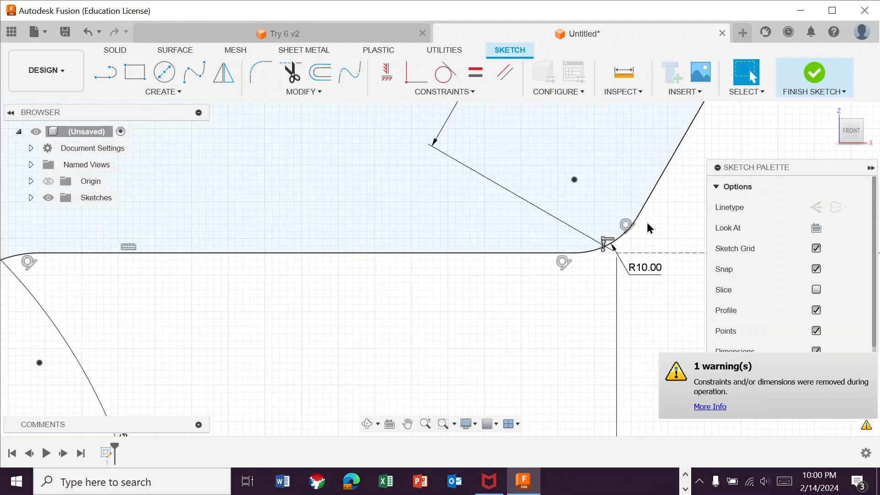
{"action": "mouse_move", "coordinate": [648, 216]}
{"action": "middle_mouse_down"}
{"action": "mouse_move", "coordinate": [467, 287]}
{"action": "mouse_move", "coordinate": [382, 349]}
{"action": "middle_mouse_up"}
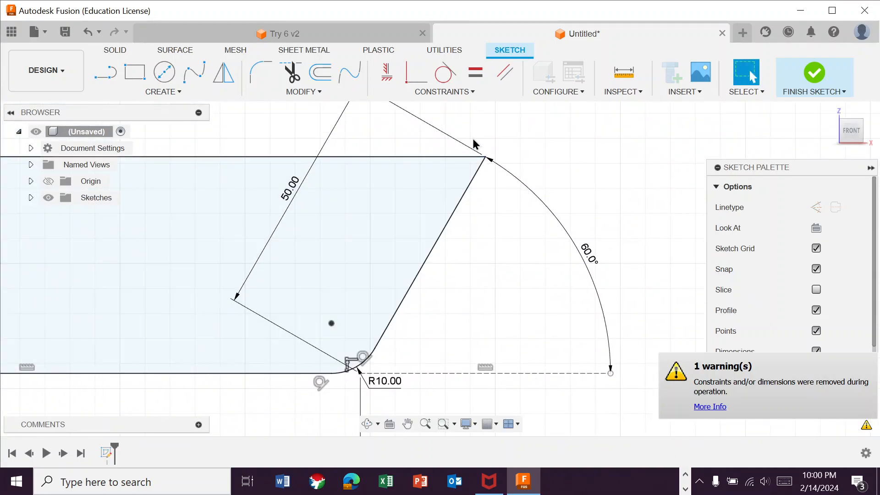
{"action": "left_click", "coordinate": [259, 76]}
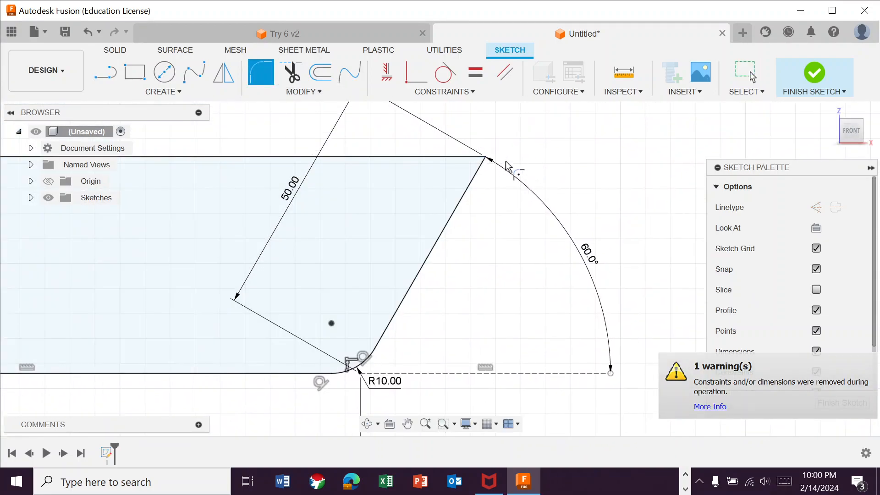
{"action": "left_click", "coordinate": [486, 158]}
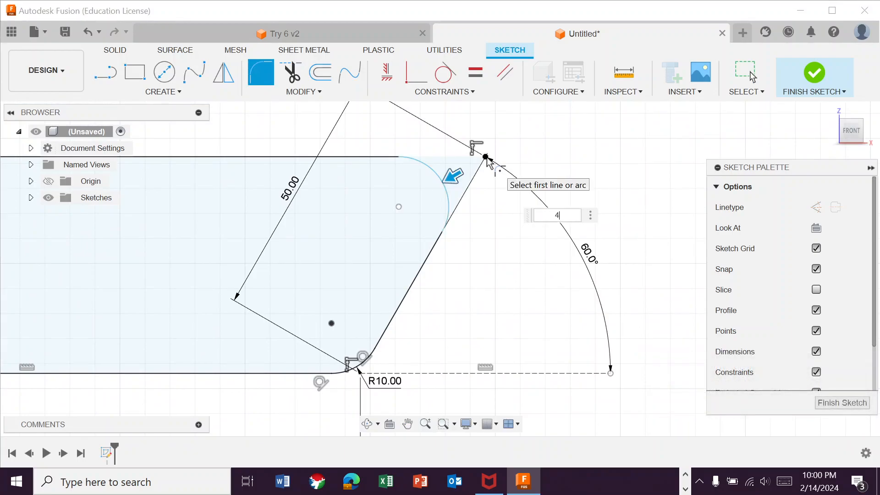
{"action": "type", "text": "4"}
{"action": "key", "text": "Return"}
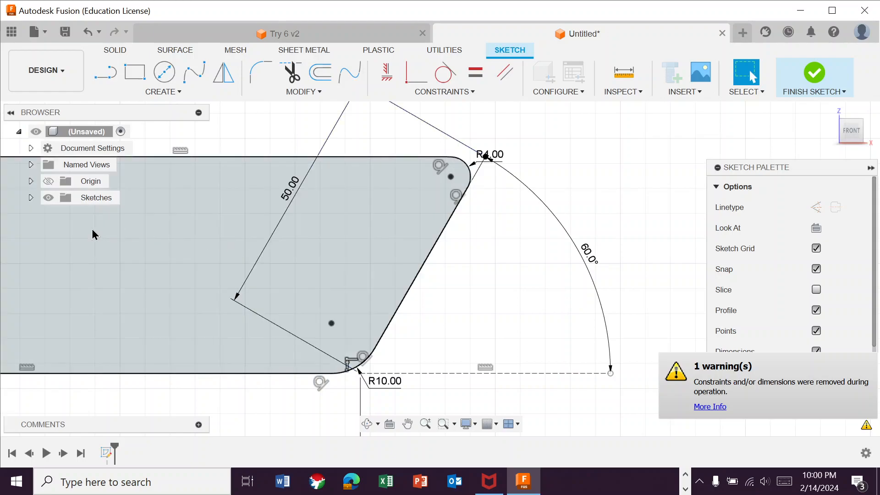
Finish the profile sketch.
{"action": "scroll", "coordinate": [173, 257], "scroll_direction": "up", "scroll_amount": 2}
{"action": "scroll", "coordinate": [173, 257], "scroll_direction": "down", "scroll_amount": 4}
{"action": "middle_click_drag", "start_coordinate": [134, 248], "coordinate": [307, 238]}
{"action": "left_click", "coordinate": [814, 74]}
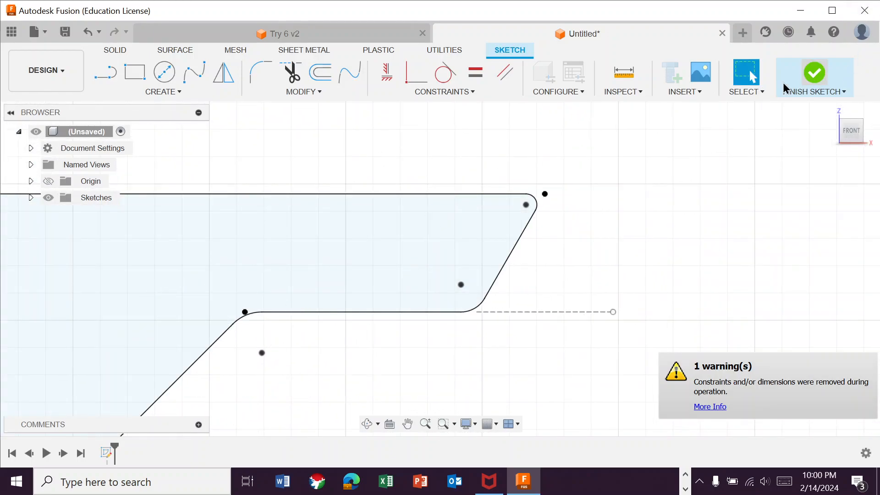
Revolve the profile 360° about its vertical inner edge, on one side, as a new body.
{"action": "scroll", "coordinate": [365, 283], "scroll_direction": "down", "scroll_amount": 3}
{"action": "mouse_move", "coordinate": [368, 281]}
{"action": "middle_mouse_down"}
{"action": "mouse_move", "coordinate": [511, 234]}
{"action": "mouse_move", "coordinate": [526, 246]}
{"action": "middle_mouse_up"}
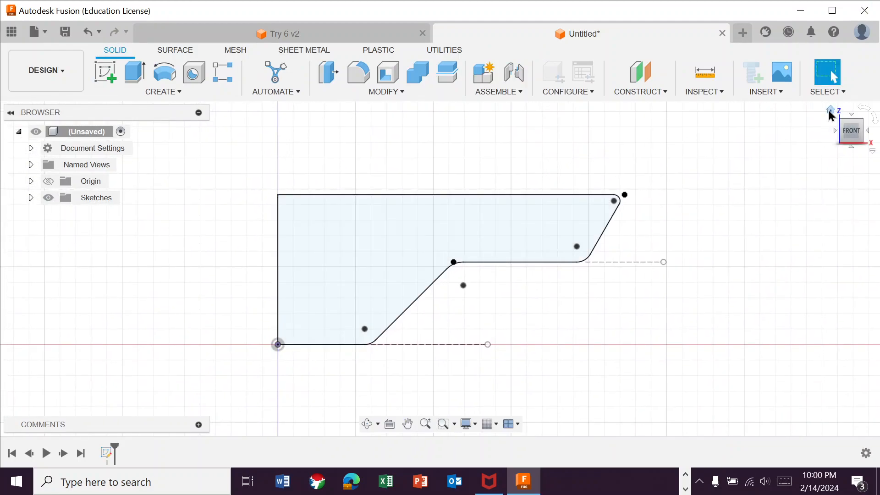
{"action": "left_click", "coordinate": [833, 110]}
{"action": "middle_click_drag", "start_coordinate": [264, 241], "coordinate": [356, 300]}
{"action": "left_click", "coordinate": [165, 73]}
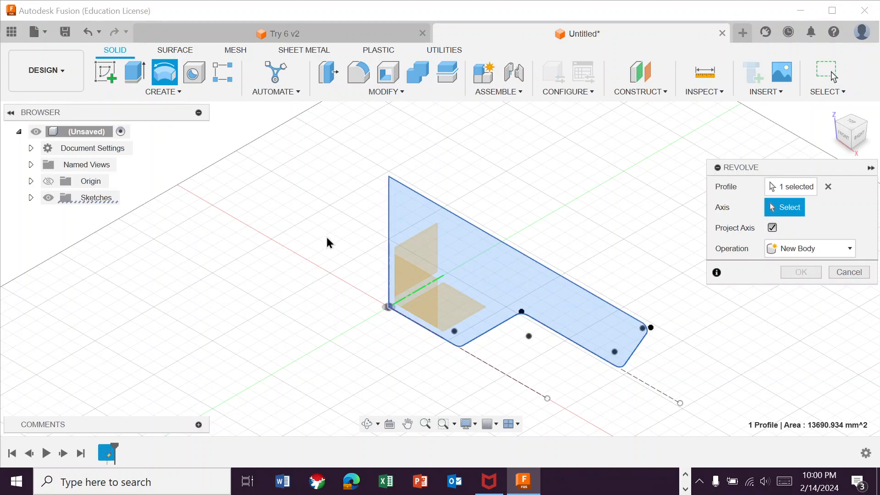
{"action": "left_click", "coordinate": [389, 255]}
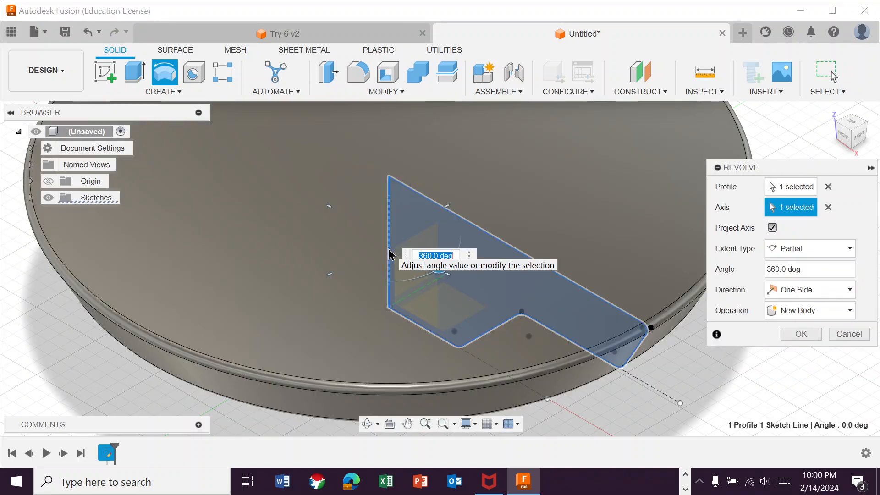
{"action": "left_click", "coordinate": [801, 334]}
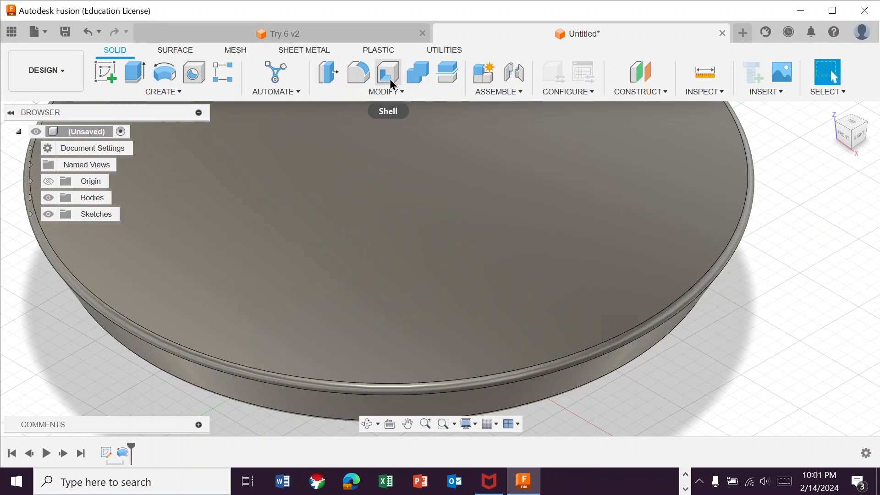
Shell the revolved body from its flat top face with a 10 mm inside thickness.
{"action": "left_click", "coordinate": [391, 84]}
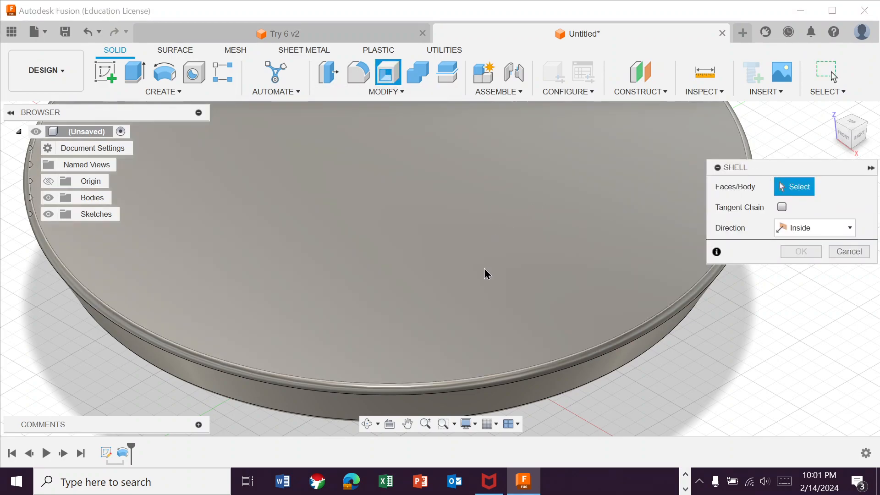
{"action": "left_click", "coordinate": [491, 291]}
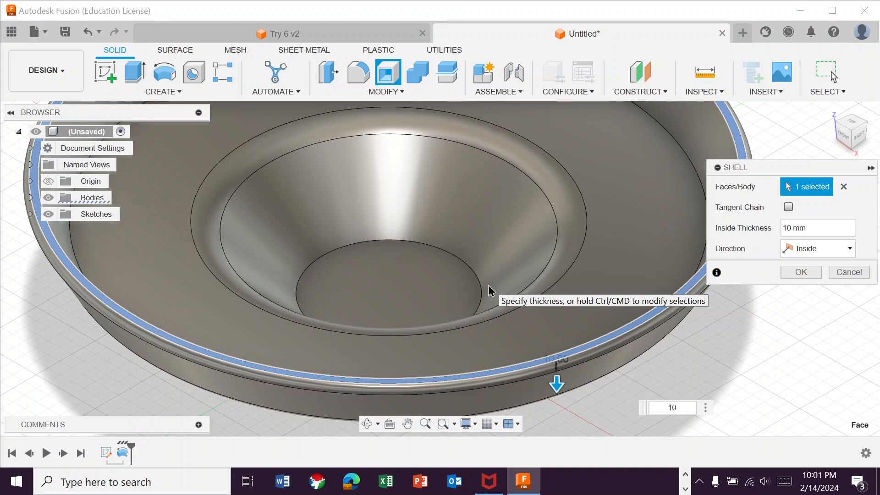
{"action": "key", "text": "Return"}
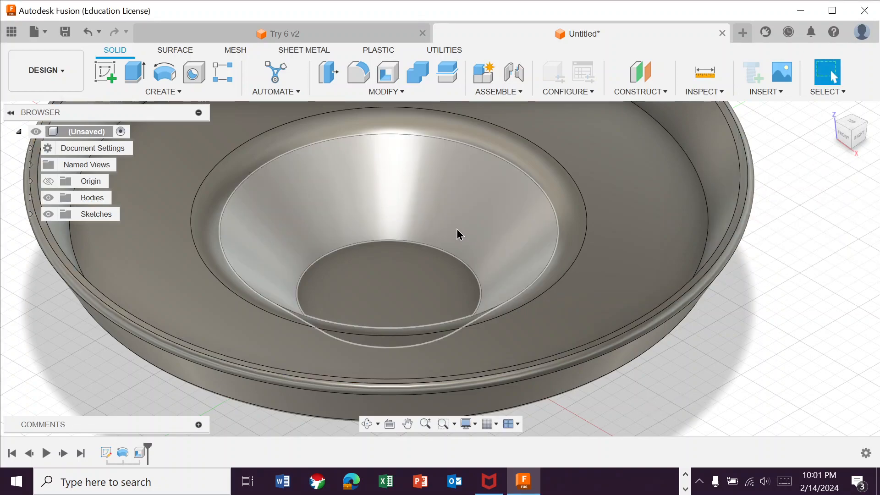
Examine the shelled dish's rim and interior, and compare it with the finished Try 6 v2 design.
{"action": "scroll", "coordinate": [179, 343], "scroll_direction": "up", "scroll_amount": 5}
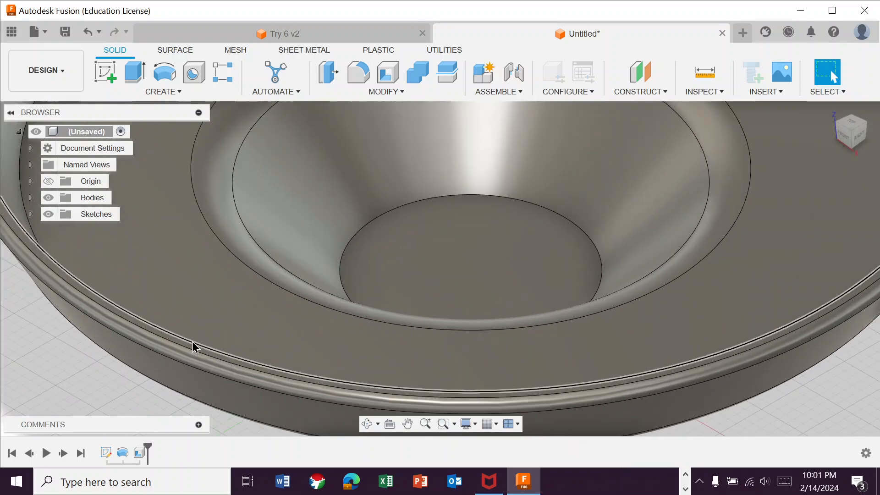
{"action": "scroll", "coordinate": [78, 213], "scroll_direction": "down", "scroll_amount": 3}
{"action": "scroll", "coordinate": [90, 265], "scroll_direction": "down", "scroll_amount": 2}
{"action": "scroll", "coordinate": [98, 267], "scroll_direction": "up", "scroll_amount": 3}
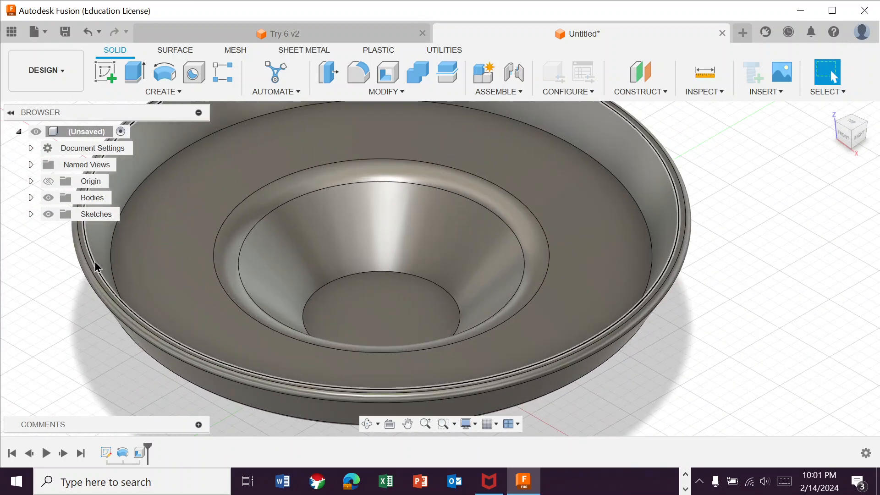
{"action": "scroll", "coordinate": [97, 266], "scroll_direction": "up", "scroll_amount": 6}
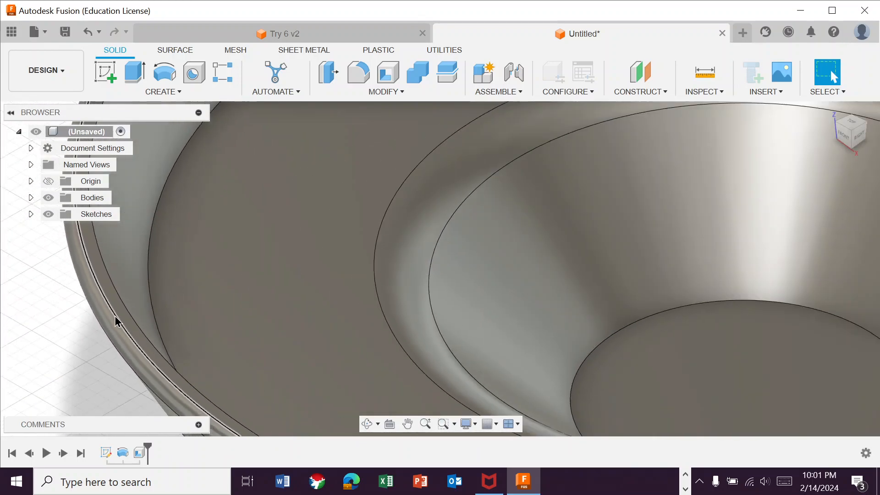
{"action": "scroll", "coordinate": [138, 353], "scroll_direction": "down", "scroll_amount": 4}
{"action": "scroll", "coordinate": [515, 362], "scroll_direction": "down", "scroll_amount": 3}
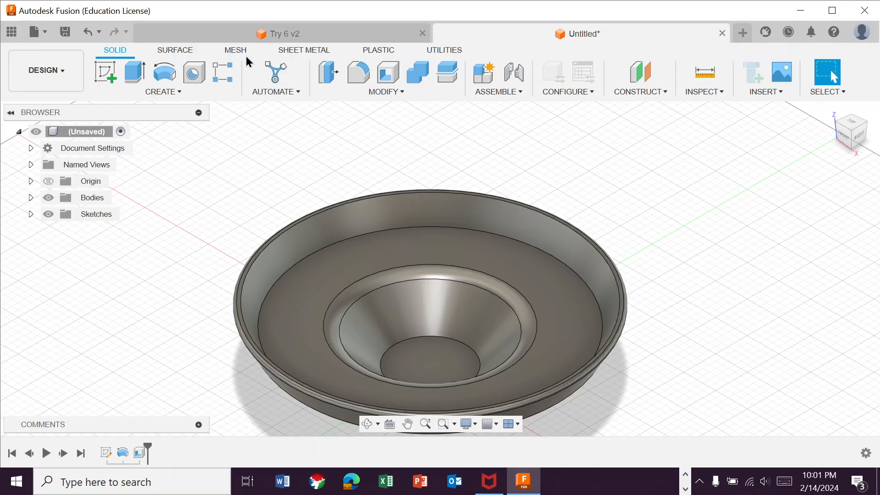
{"action": "left_click", "coordinate": [253, 41]}
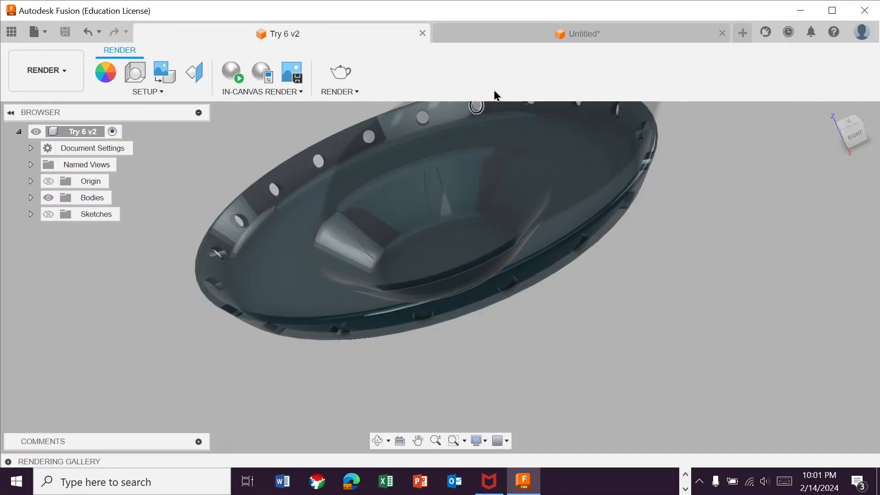
{"action": "left_click", "coordinate": [523, 34]}
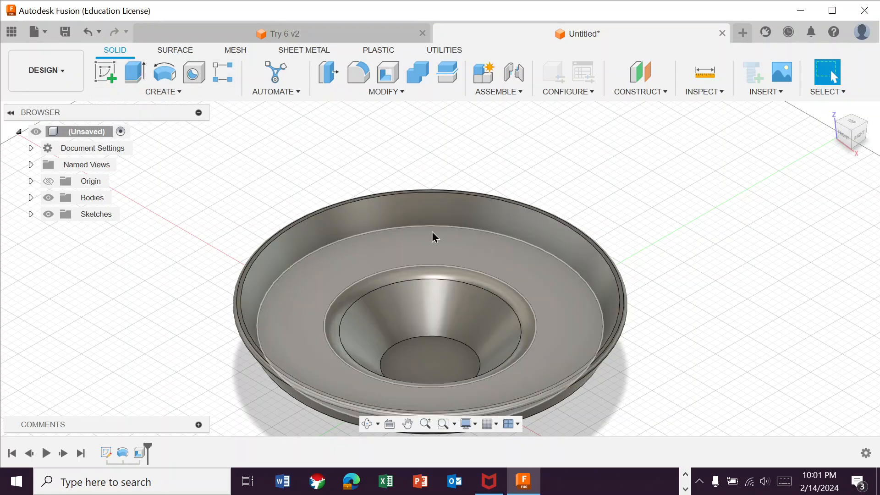
On the vertical front origin plane, sketch a 15 mm circle centred on the vertical axis at outer-wall height, and finish the sketch.
{"action": "left_click", "coordinate": [113, 81]}
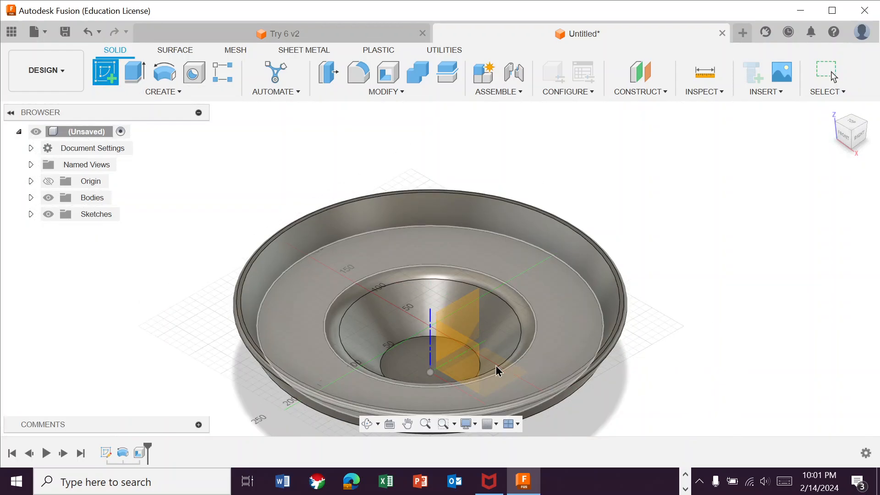
{"action": "left_click", "coordinate": [450, 363]}
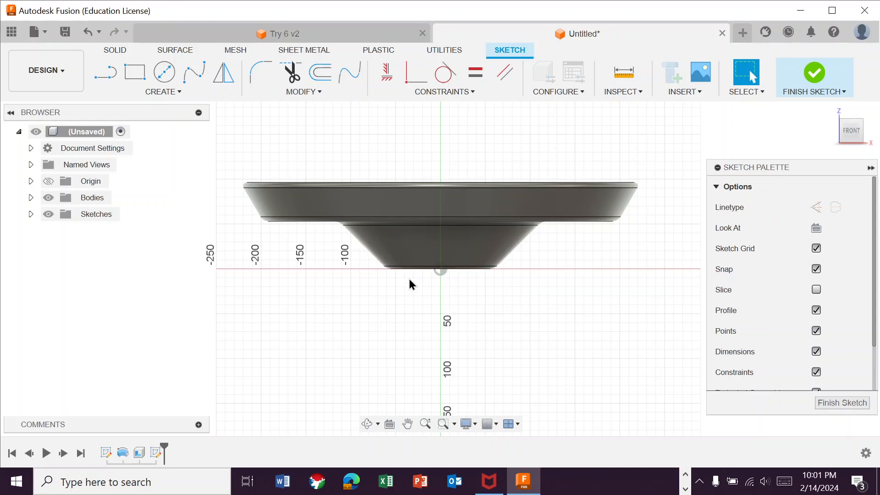
{"action": "scroll", "coordinate": [434, 205], "scroll_direction": "down", "scroll_amount": 2}
{"action": "scroll", "coordinate": [440, 207], "scroll_direction": "up", "scroll_amount": 3}
{"action": "scroll", "coordinate": [434, 211], "scroll_direction": "up", "scroll_amount": 4}
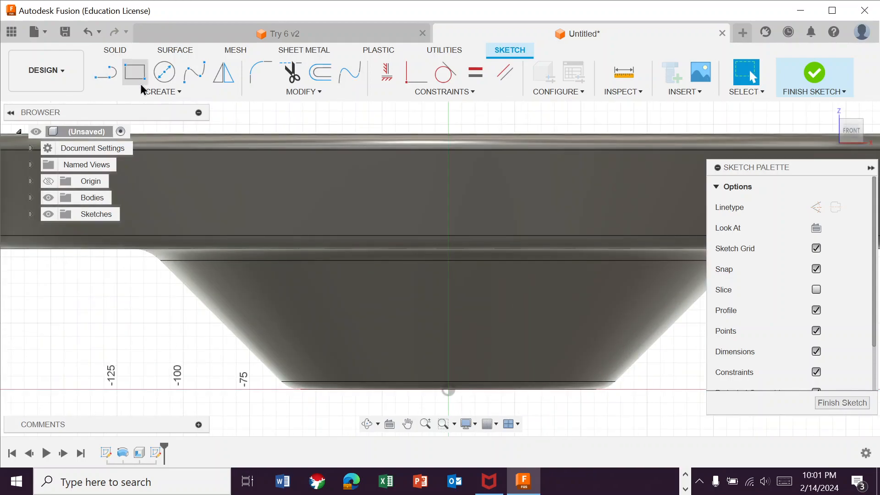
{"action": "left_click", "coordinate": [164, 72]}
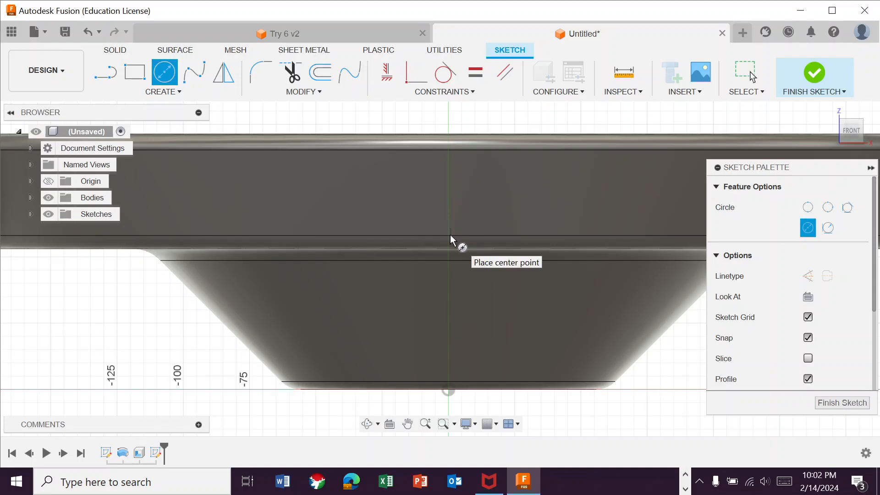
{"action": "left_click", "coordinate": [449, 192]}
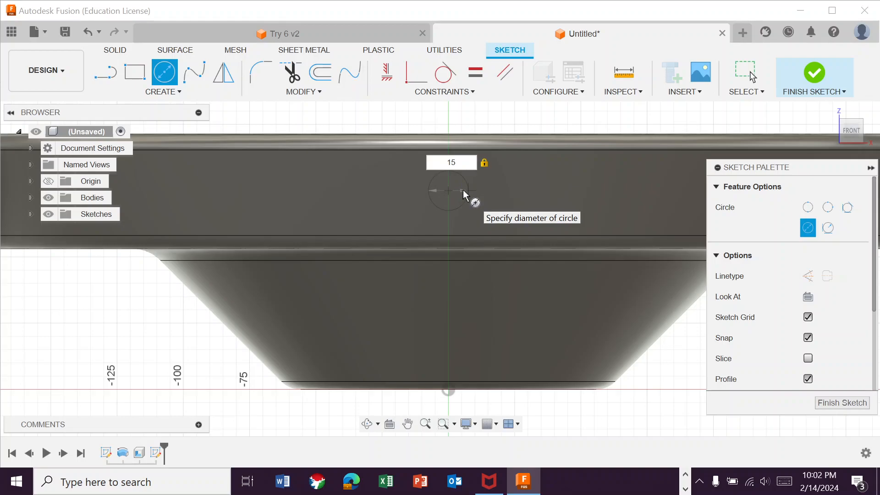
{"action": "key", "text": "Return"}
{"action": "key", "text": "Escape"}
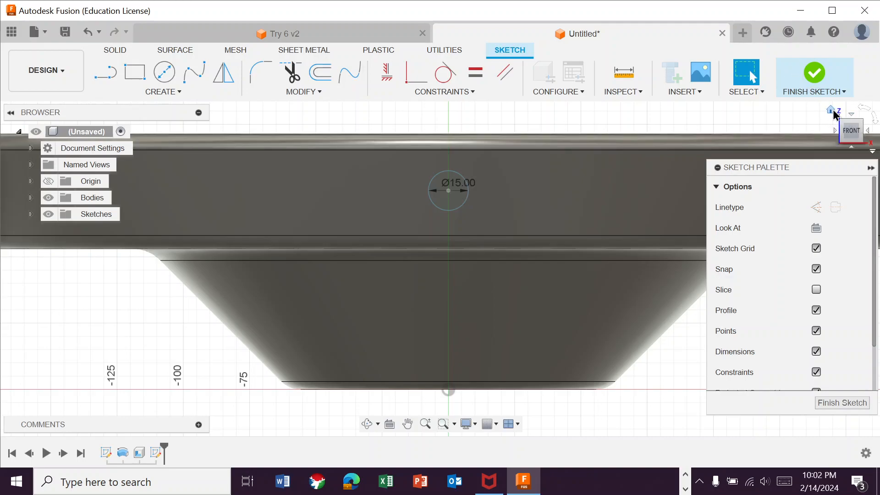
{"action": "left_click", "coordinate": [832, 110]}
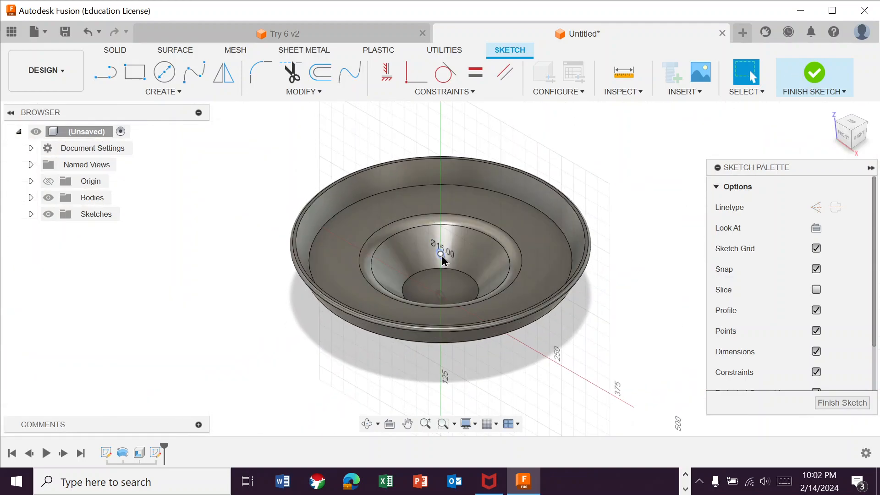
{"action": "left_click", "coordinate": [817, 78]}
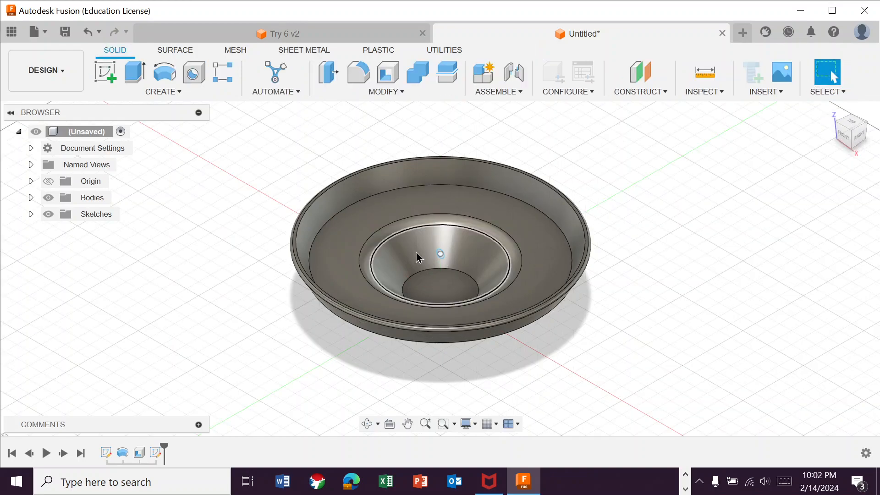
Extrude the 15 mm circle as a one-sided cut with extent All, making a hole through the dish's outer wall.
{"action": "scroll", "coordinate": [441, 257], "scroll_direction": "up", "scroll_amount": 5}
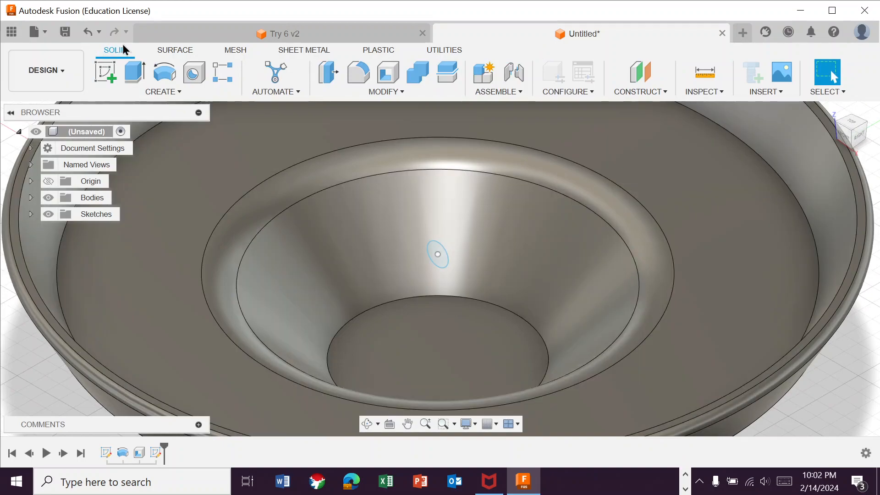
{"action": "left_click", "coordinate": [133, 80]}
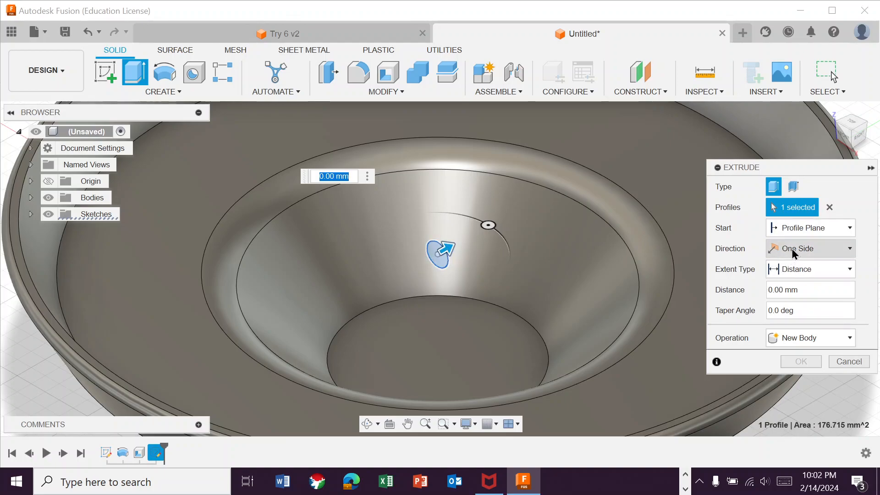
{"action": "left_click", "coordinate": [801, 275]}
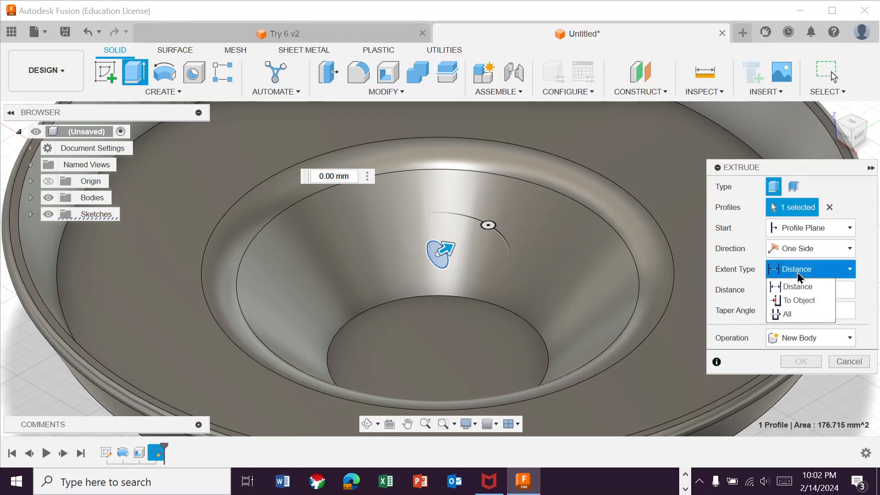
{"action": "left_click", "coordinate": [792, 315]}
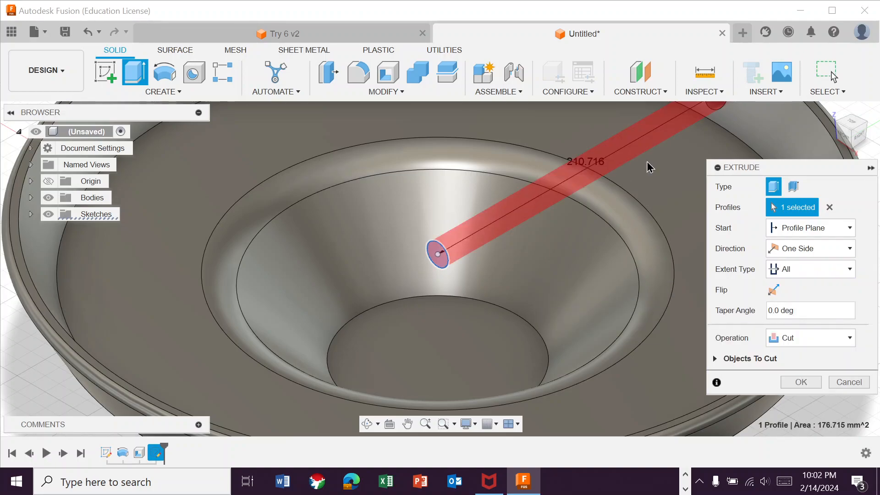
{"action": "scroll", "coordinate": [720, 131], "scroll_direction": "up", "scroll_amount": 2}
{"action": "middle_click_drag", "start_coordinate": [690, 141], "coordinate": [570, 263]}
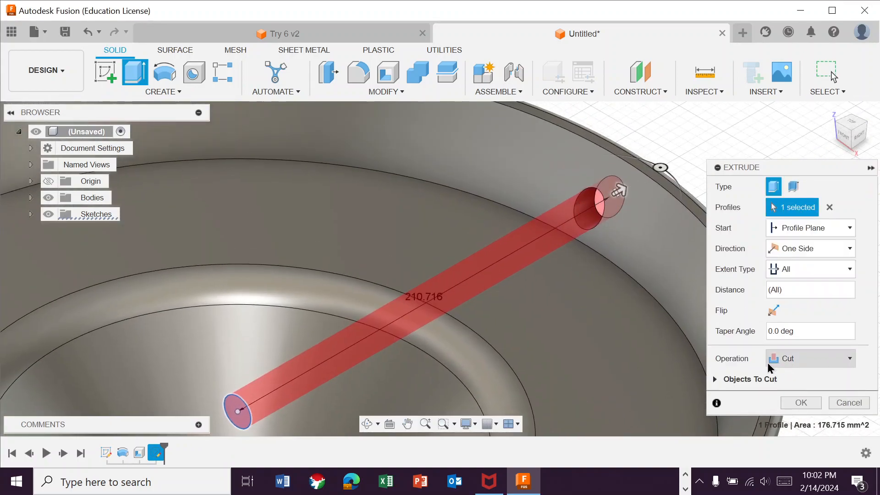
{"action": "left_click", "coordinate": [831, 360]}
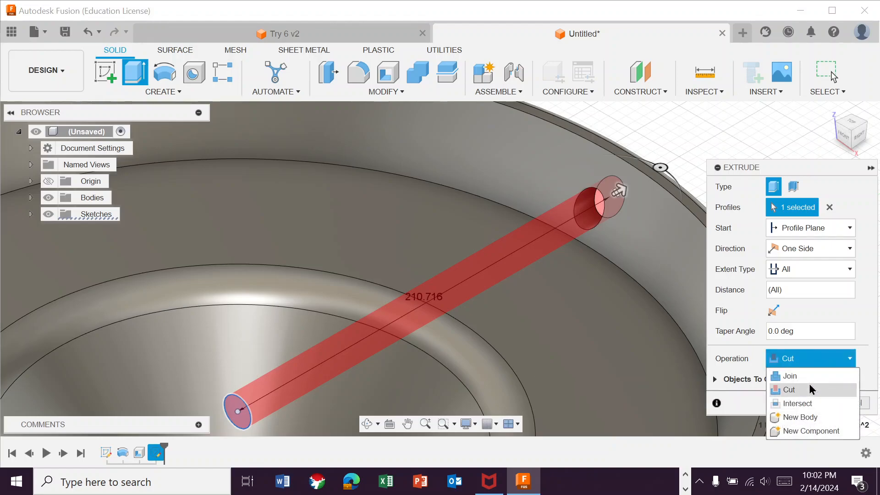
{"action": "left_click", "coordinate": [807, 377]}
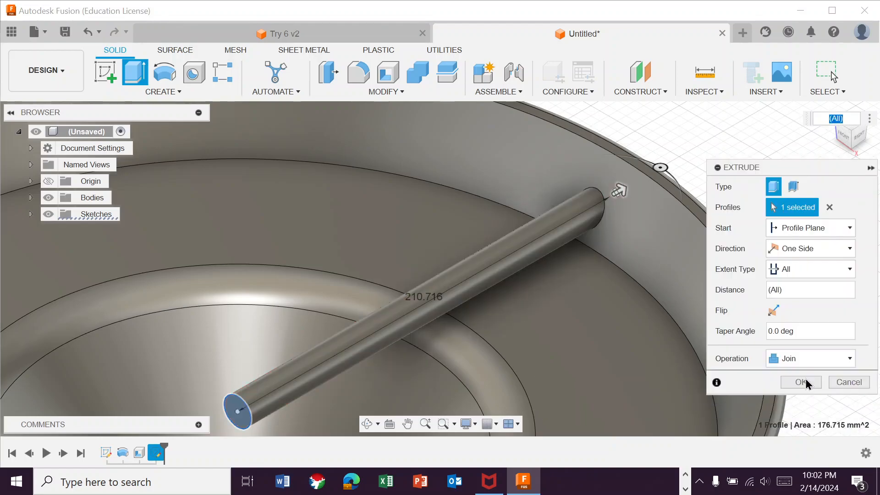
{"action": "left_click", "coordinate": [800, 359]}
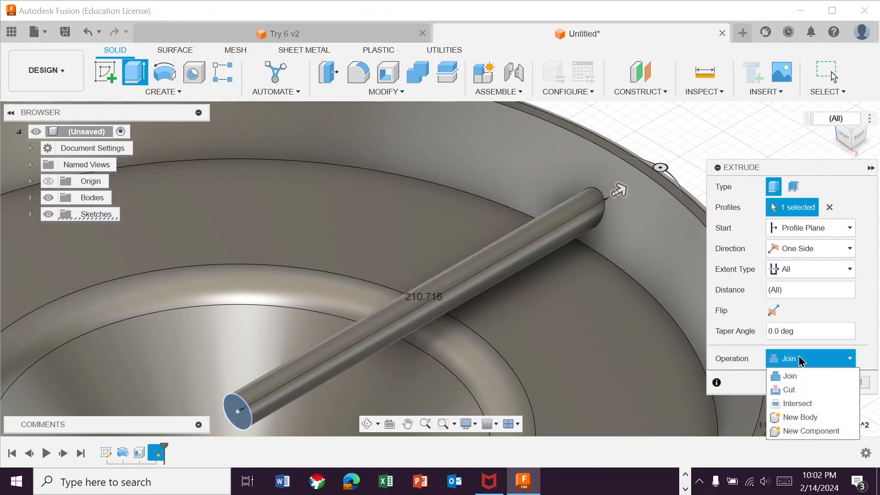
{"action": "left_click", "coordinate": [807, 391]}
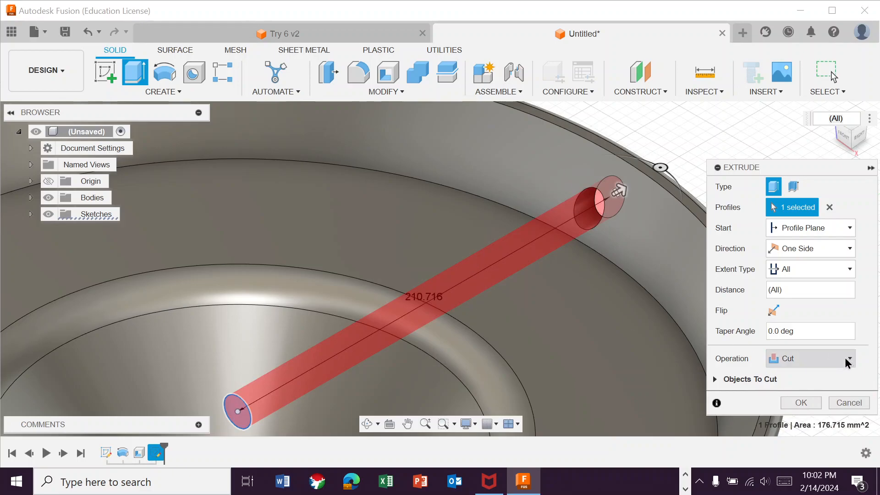
{"action": "left_click", "coordinate": [802, 405]}
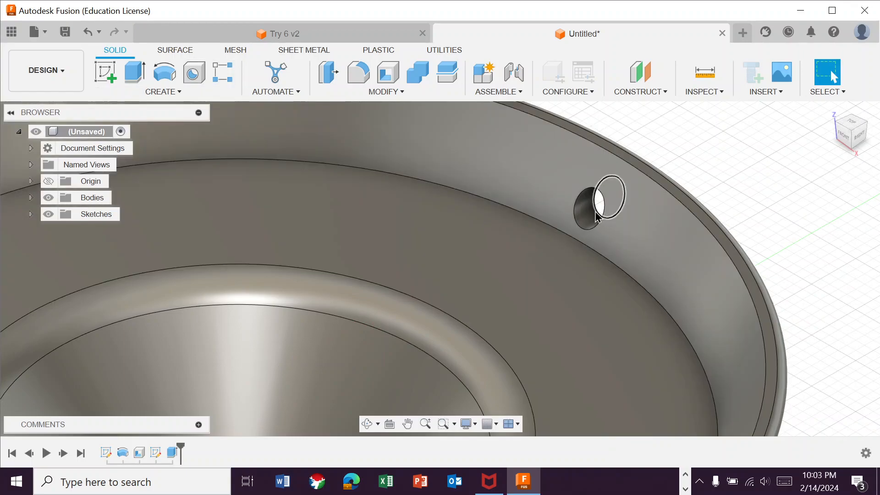
Create a full circular pattern of the hole's face around the vertical Z axis with a quantity of 20.
{"action": "left_click", "coordinate": [224, 83]}
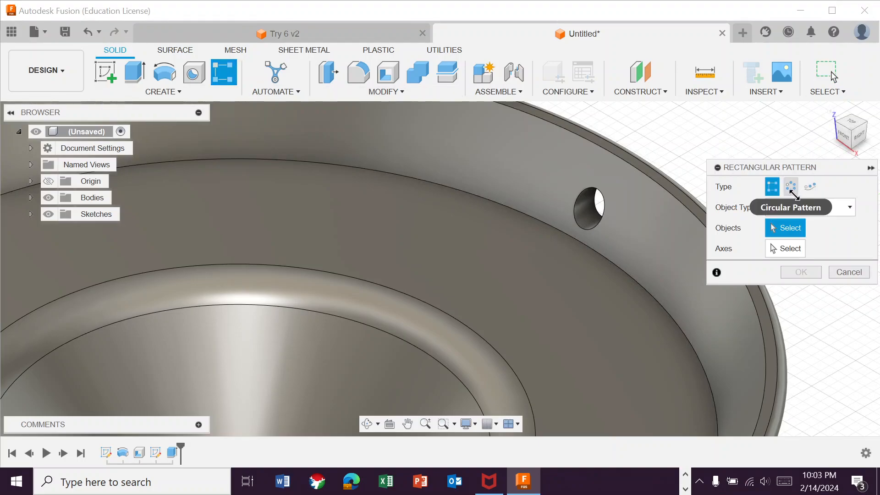
{"action": "left_click", "coordinate": [791, 188]}
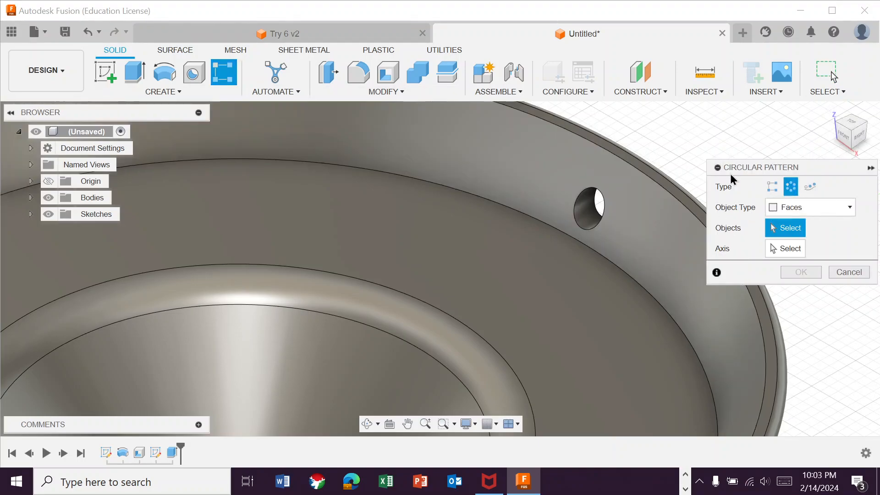
{"action": "left_click", "coordinate": [590, 222]}
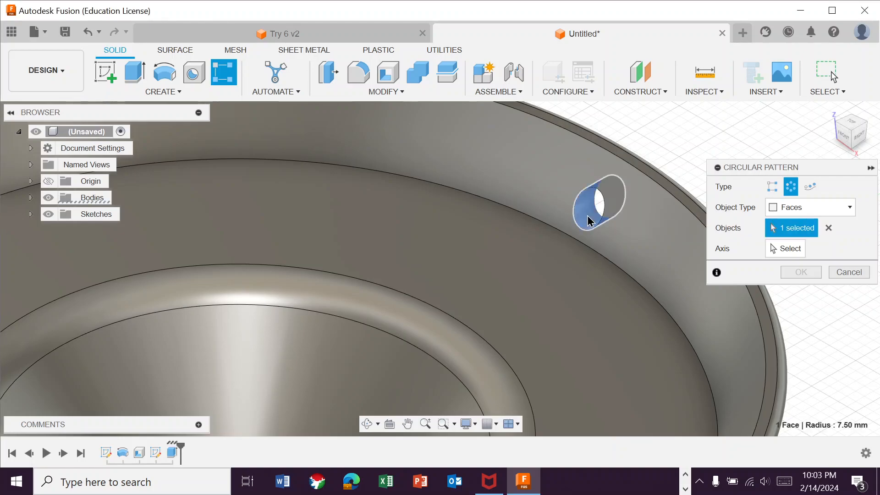
{"action": "left_click", "coordinate": [779, 248]}
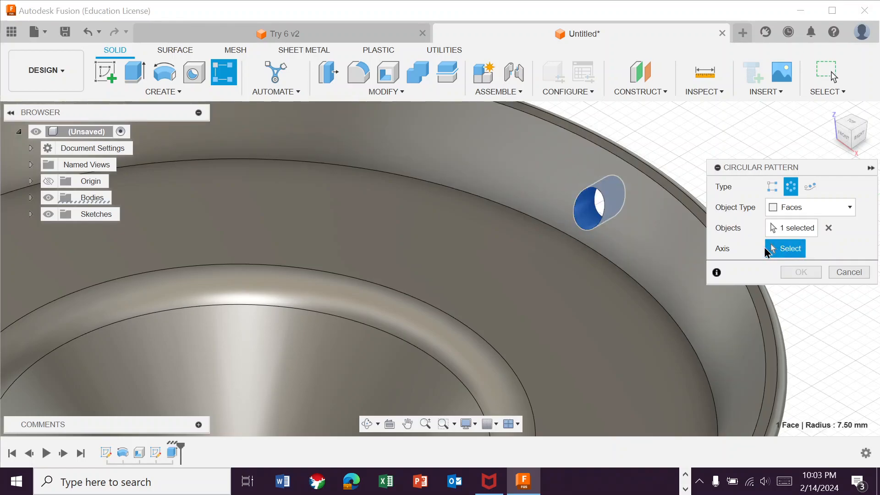
{"action": "scroll", "coordinate": [367, 418], "scroll_direction": "up", "scroll_amount": 3}
{"action": "scroll", "coordinate": [371, 413], "scroll_direction": "down", "scroll_amount": 6}
{"action": "middle_click_drag", "start_coordinate": [403, 333], "coordinate": [364, 255]}
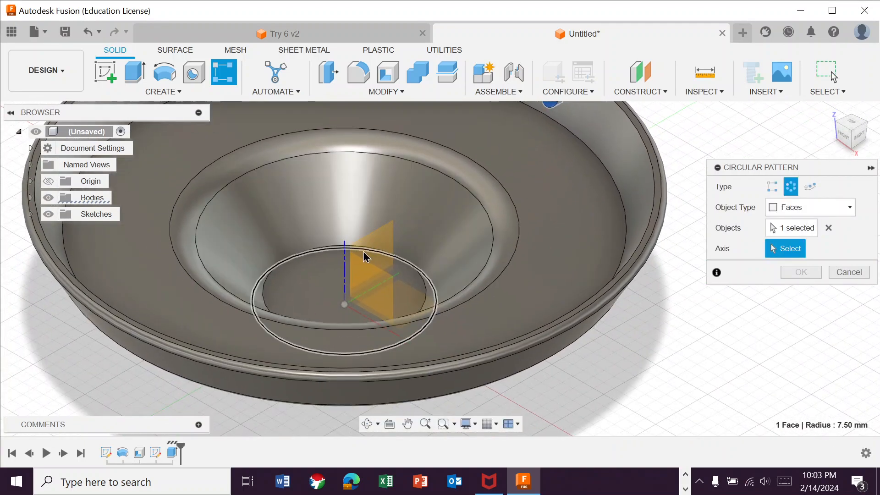
{"action": "left_click", "coordinate": [344, 284]}
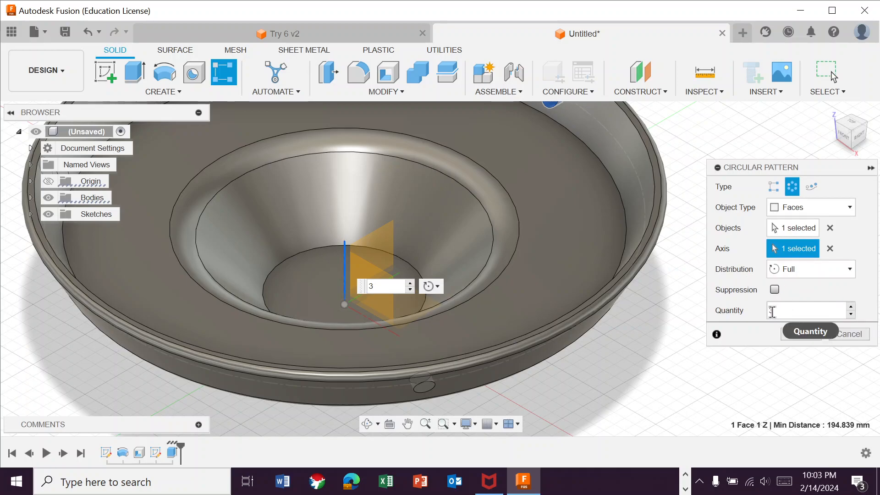
{"action": "left_click_drag", "start_coordinate": [773, 312], "coordinate": [755, 308]}
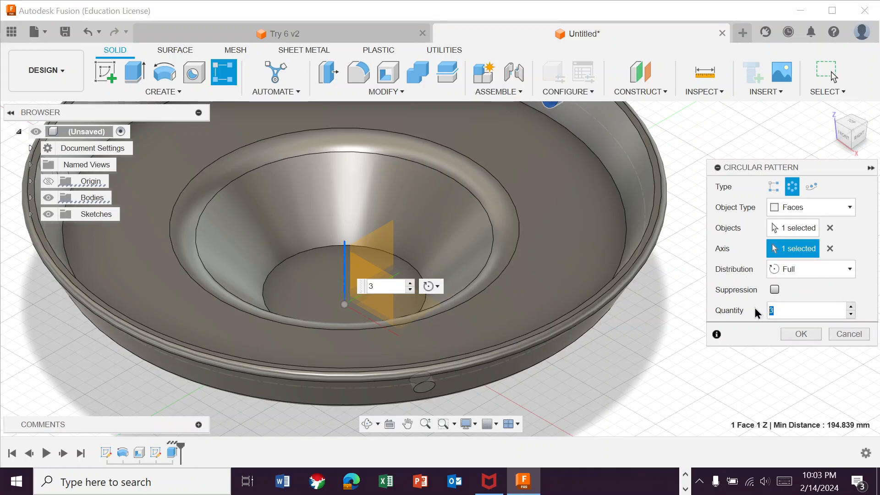
{"action": "key", "text": "Return"}
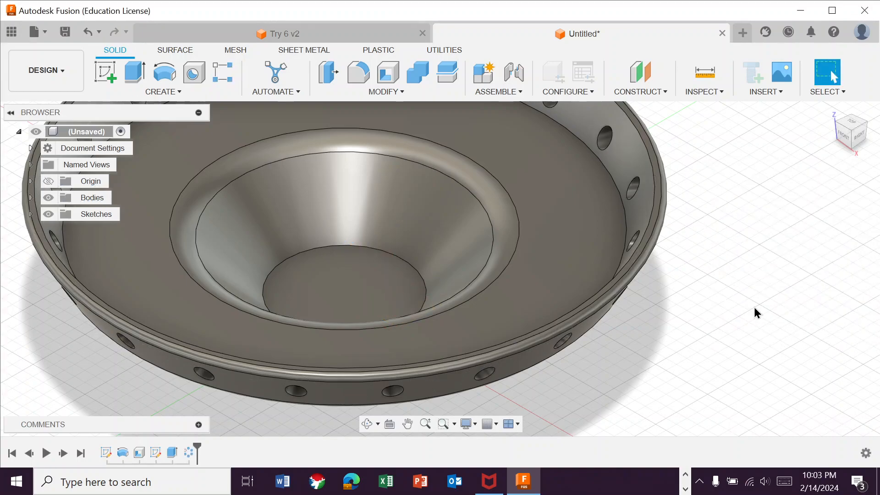
Switch the perforated dish to the Render workspace.
{"action": "middle_click_drag", "start_coordinate": [363, 285], "coordinate": [444, 302]}
{"action": "scroll", "coordinate": [394, 365], "scroll_direction": "down", "scroll_amount": 5}
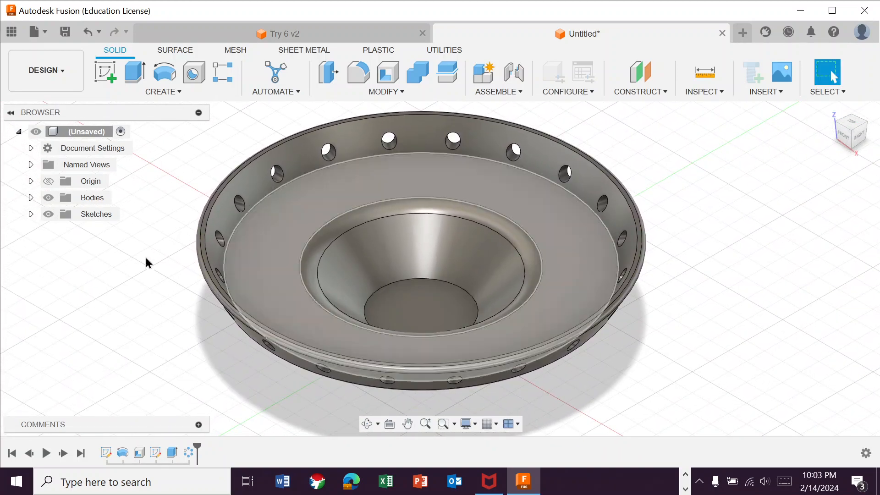
{"action": "mouse_move", "coordinate": [295, 263]}
{"action": "middle_mouse_down"}
{"action": "mouse_move", "coordinate": [289, 292]}
{"action": "mouse_move", "coordinate": [297, 267]}
{"action": "middle_mouse_up"}
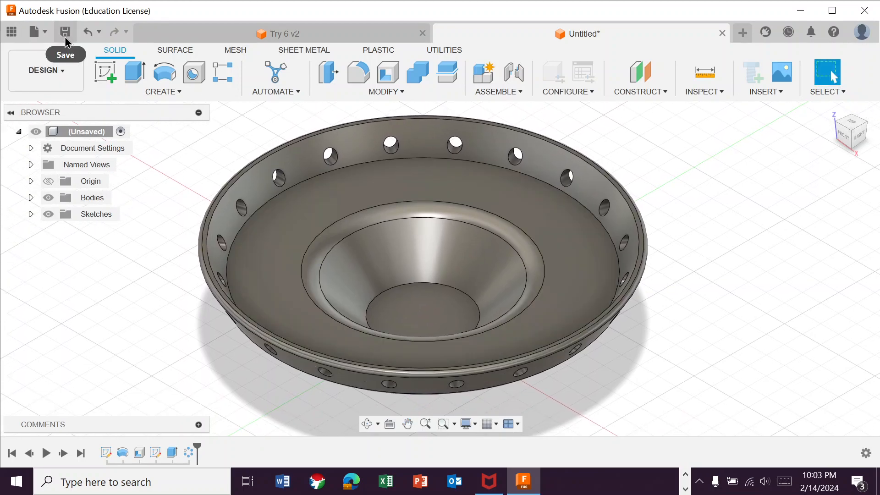
{"action": "left_click", "coordinate": [45, 86]}
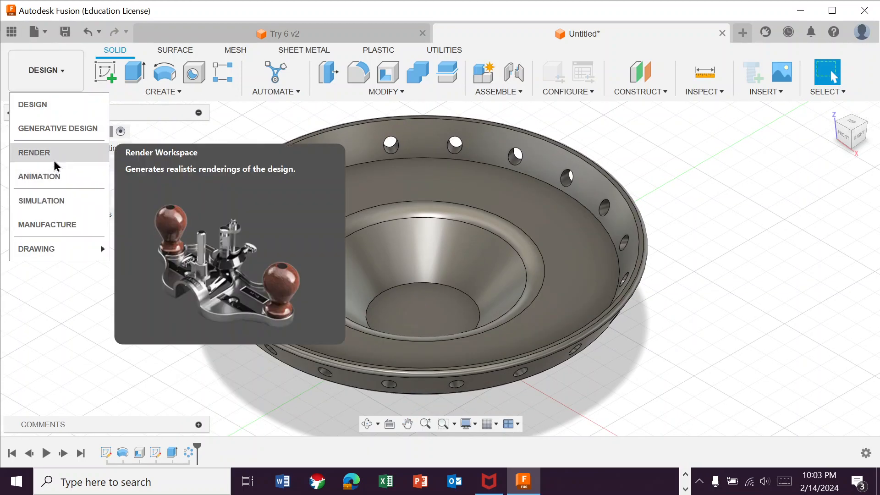
{"action": "left_click", "coordinate": [54, 158]}
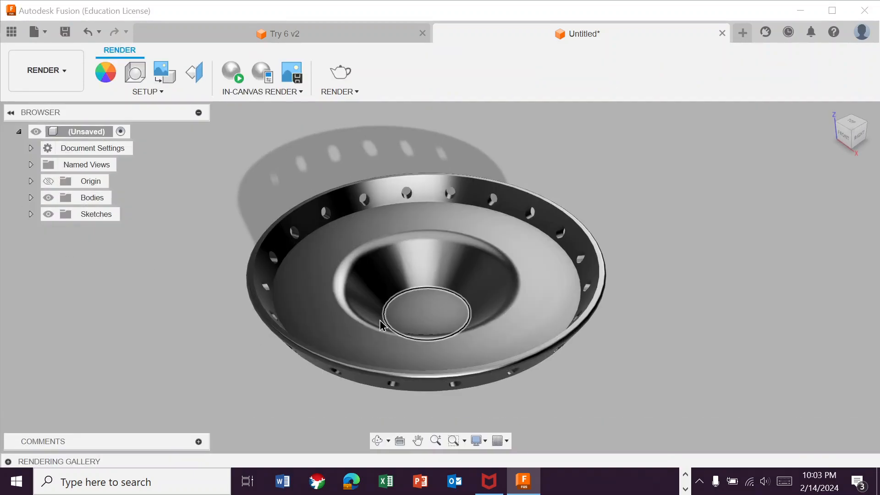
{"action": "scroll", "coordinate": [377, 330], "scroll_direction": "up", "scroll_amount": 2}
{"action": "scroll", "coordinate": [377, 330], "scroll_direction": "down", "scroll_amount": 1}
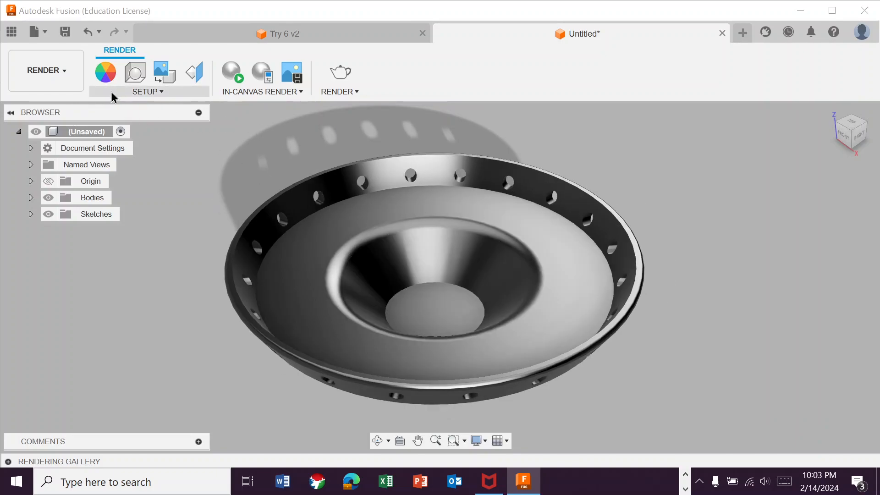
Open the appearance settings for bodies and search the material library for "glass".
{"action": "left_click", "coordinate": [106, 73]}
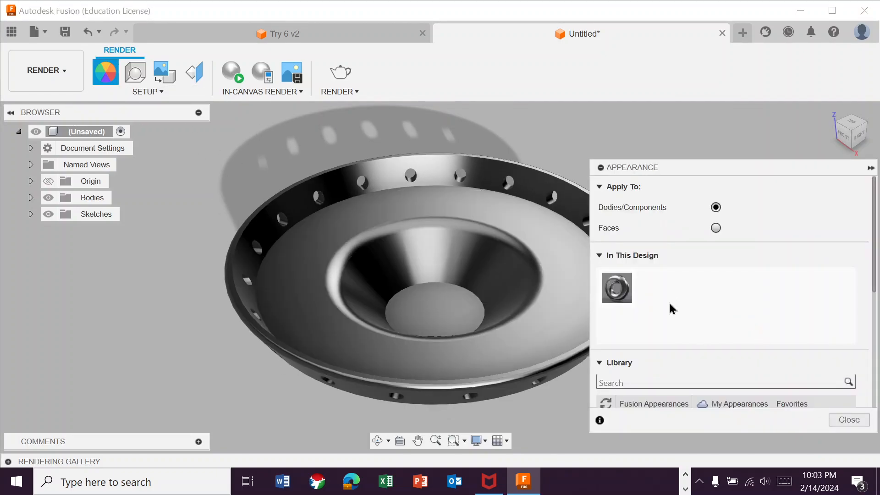
{"action": "left_click", "coordinate": [638, 383]}
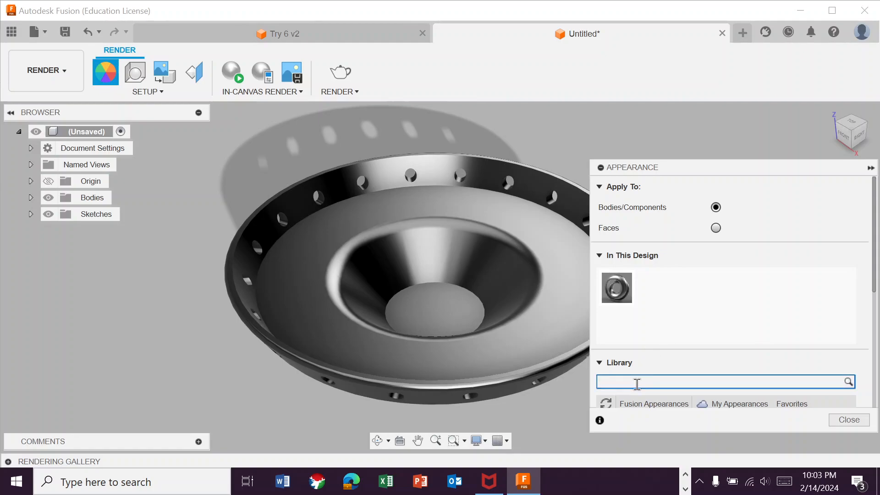
{"action": "key", "text": "Return"}
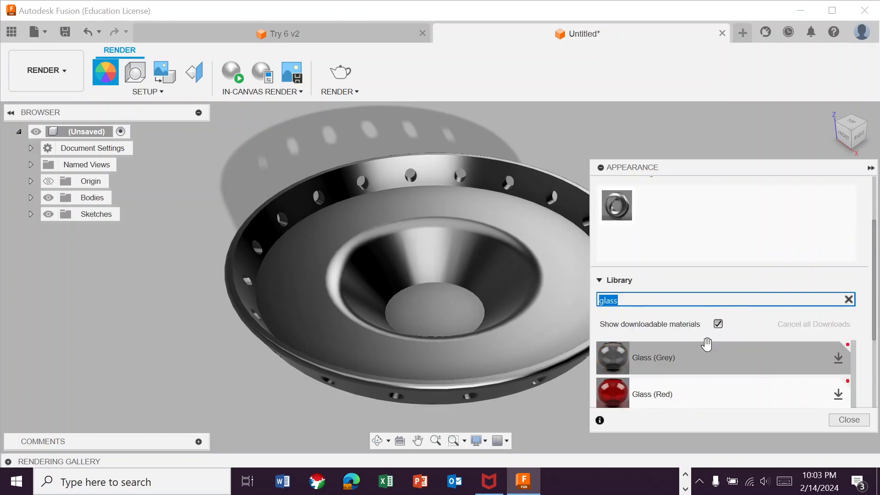
Apply a transparent light-blue glass appearance to the whole dish body and close the appearance settings.
{"action": "scroll", "coordinate": [708, 339], "scroll_direction": "down", "scroll_amount": 5}
{"action": "scroll", "coordinate": [708, 344], "scroll_direction": "up", "scroll_amount": 5}
{"action": "scroll", "coordinate": [707, 344], "scroll_direction": "down", "scroll_amount": 3}
{"action": "scroll", "coordinate": [707, 344], "scroll_direction": "up", "scroll_amount": 3}
{"action": "left_click_drag", "start_coordinate": [614, 301], "coordinate": [482, 359]}
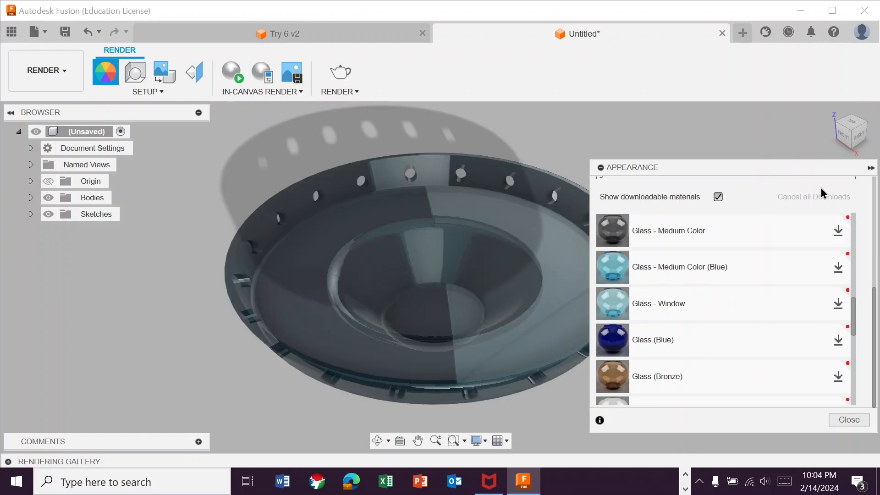
{"action": "scroll", "coordinate": [743, 243], "scroll_direction": "up", "scroll_amount": 5}
{"action": "scroll", "coordinate": [744, 243], "scroll_direction": "up", "scroll_amount": 5}
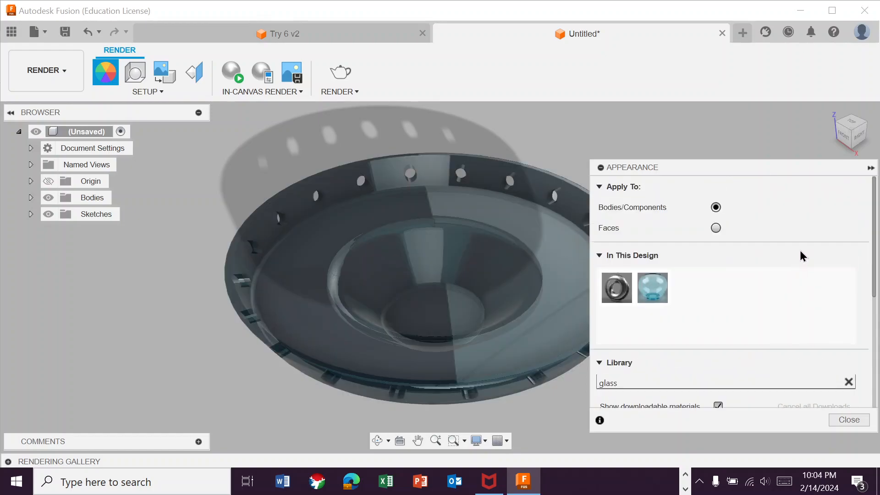
{"action": "left_click", "coordinate": [846, 421]}
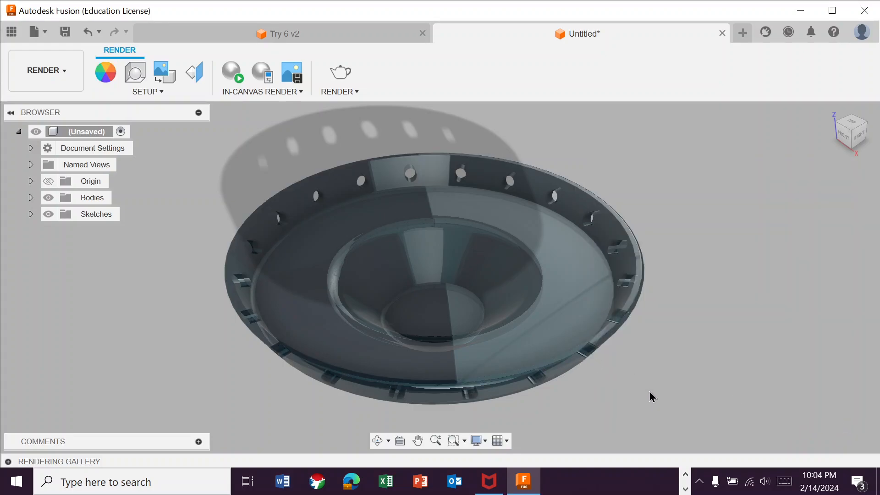
{"action": "middle_click_drag", "start_coordinate": [651, 397], "coordinate": [559, 422], "text": "shift"}
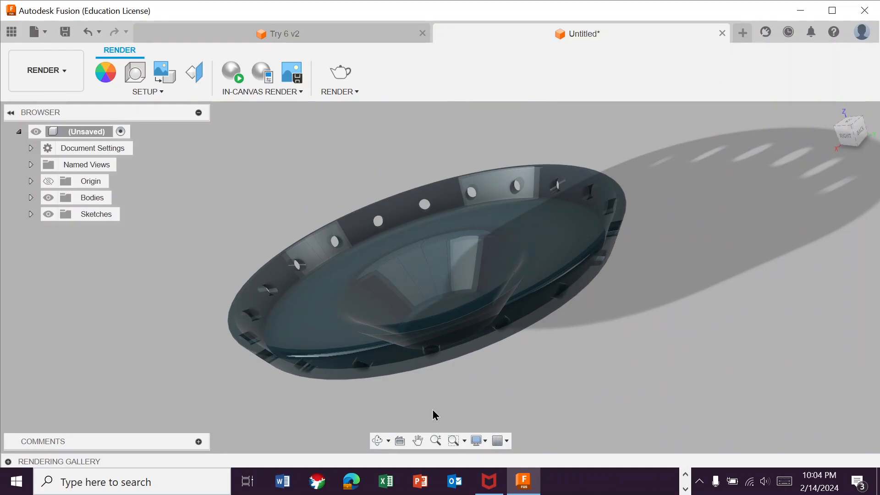
{"action": "left_click", "coordinate": [686, 476]}
{"action": "left_click", "coordinate": [445, 481]}
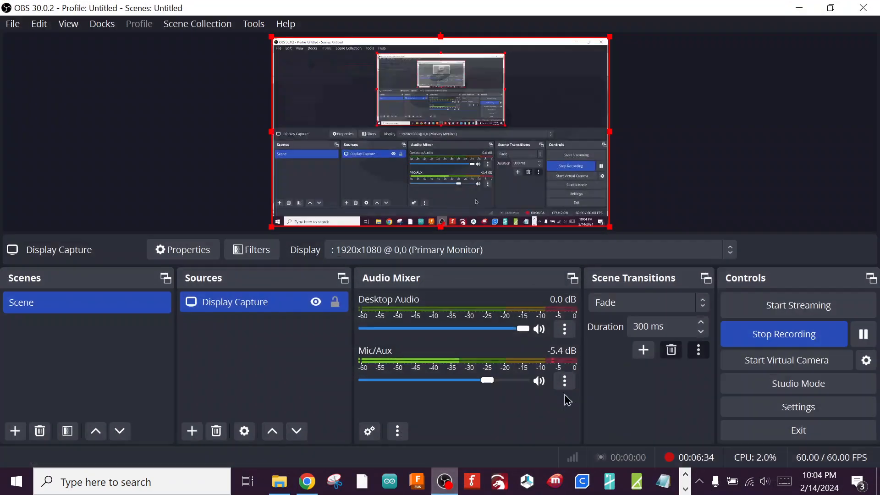